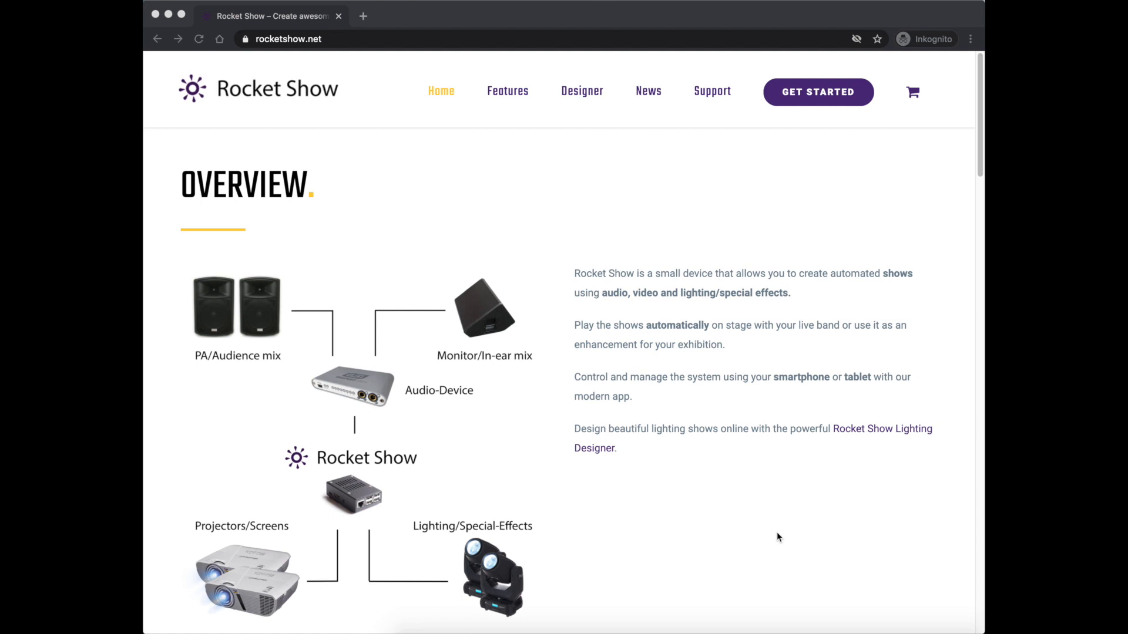
Step: Open the lighting Designer from the rocketshow.net website
click(325, 39)
click(345, 39)
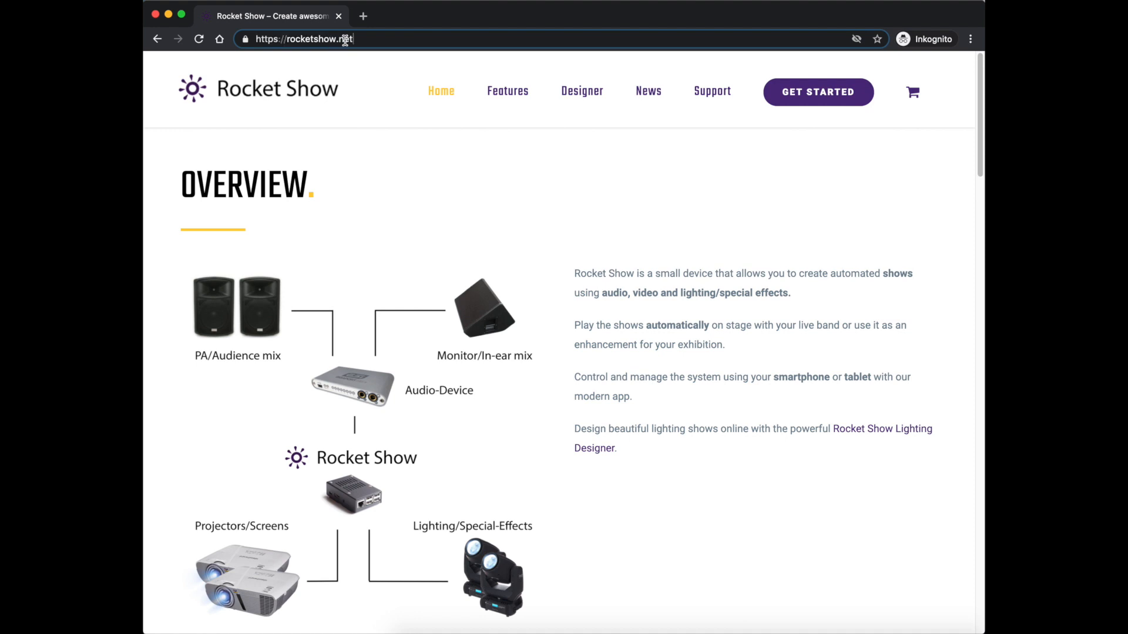
click(585, 101)
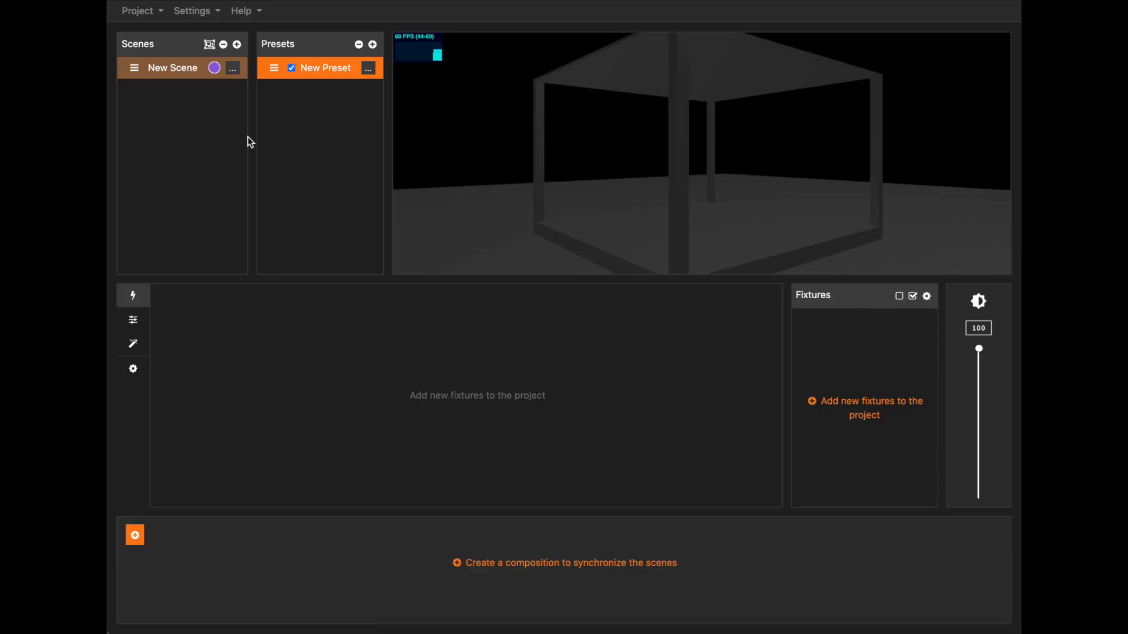
Step: Start a new project and discard the unsaved changes
click(147, 12)
click(149, 39)
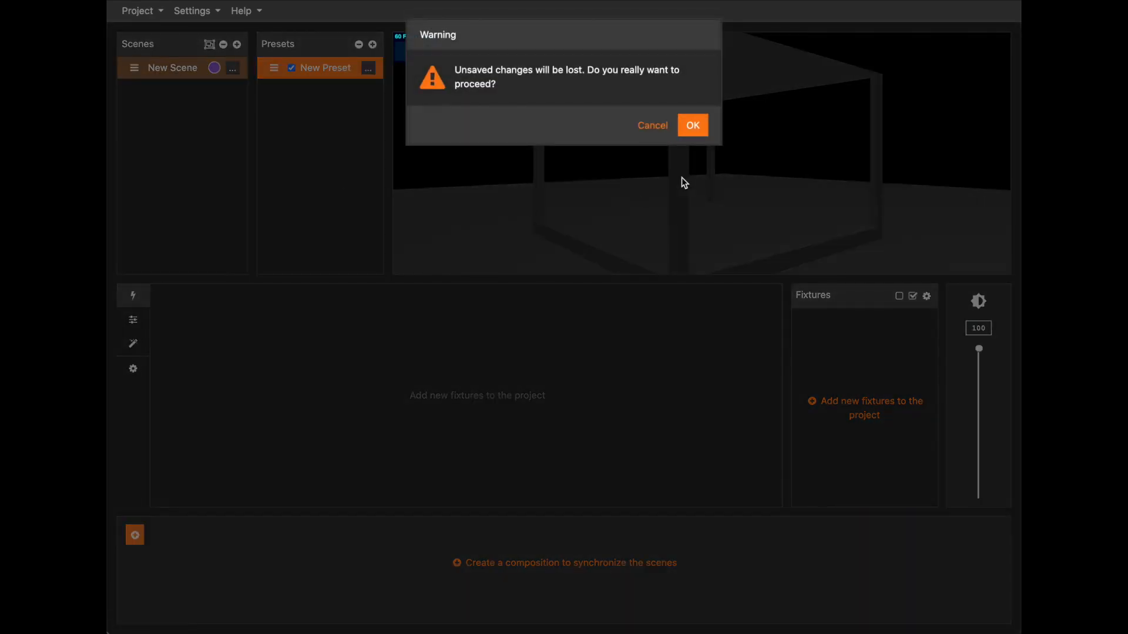
click(691, 127)
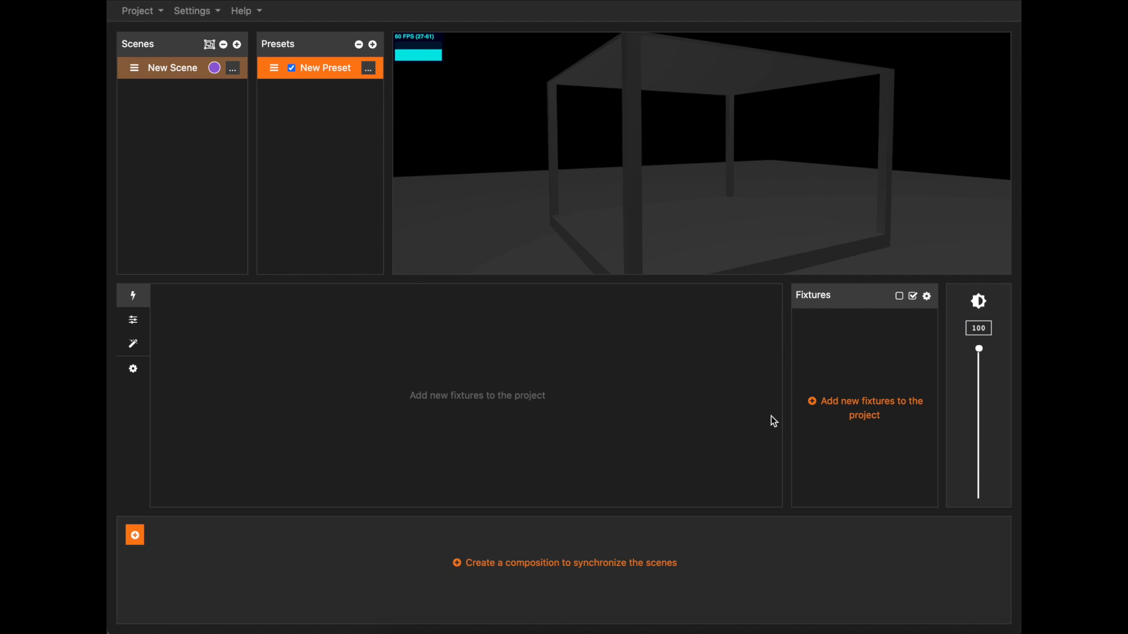
Step: Find the 5Star Systems - Spica 250M profile with the search term spica and add three of these fixtures to the project's fixture pool
click(868, 407)
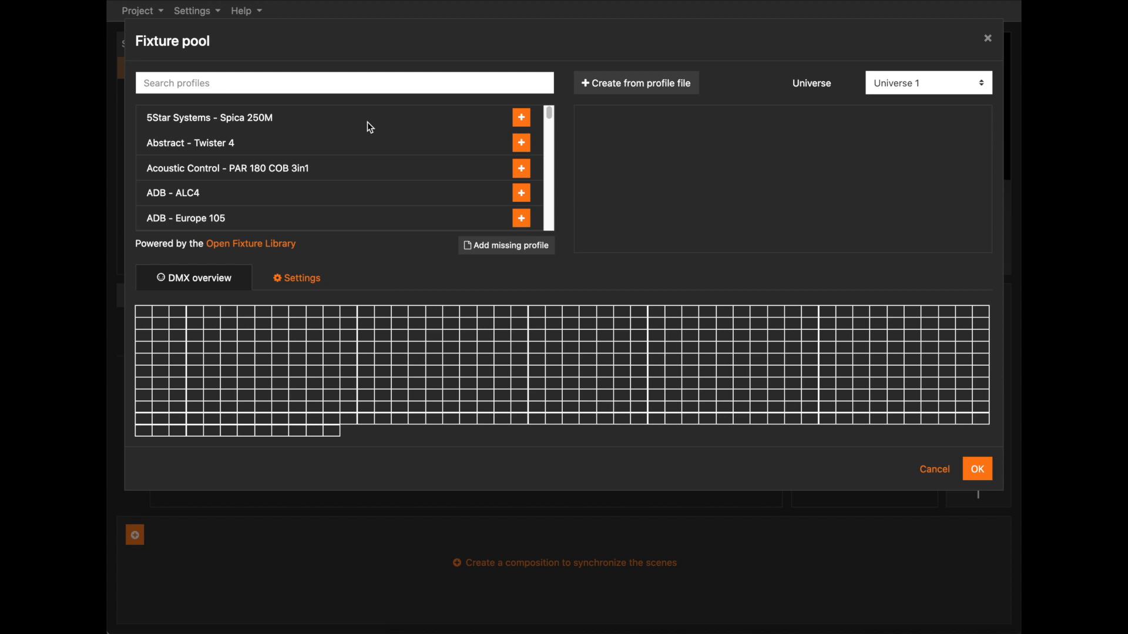
scroll(381, 130, down, 10)
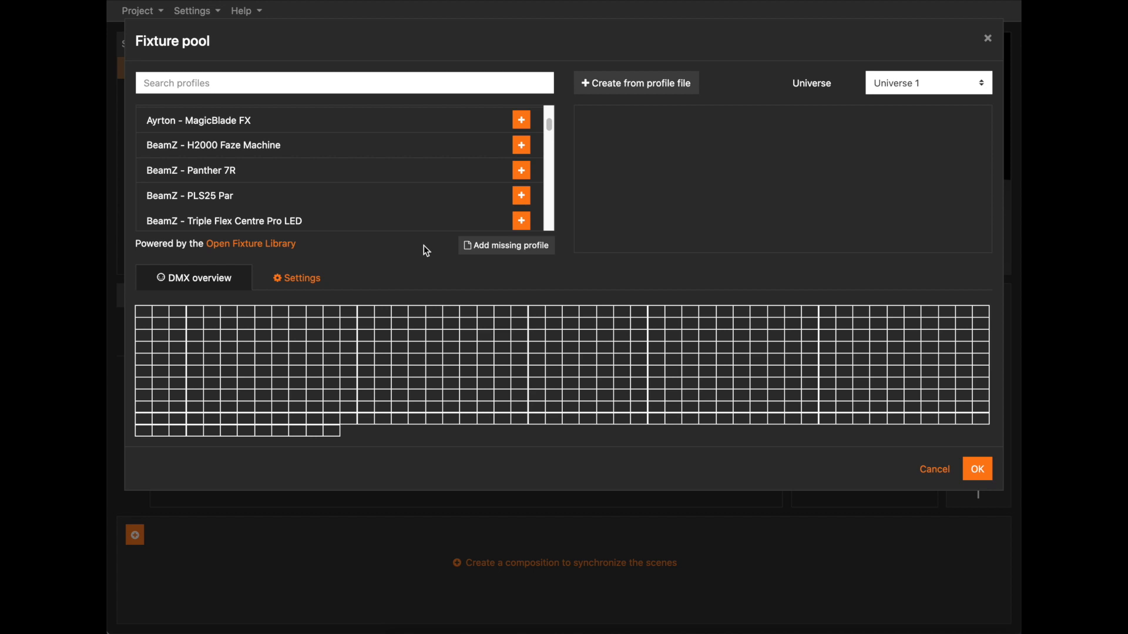
click(401, 78)
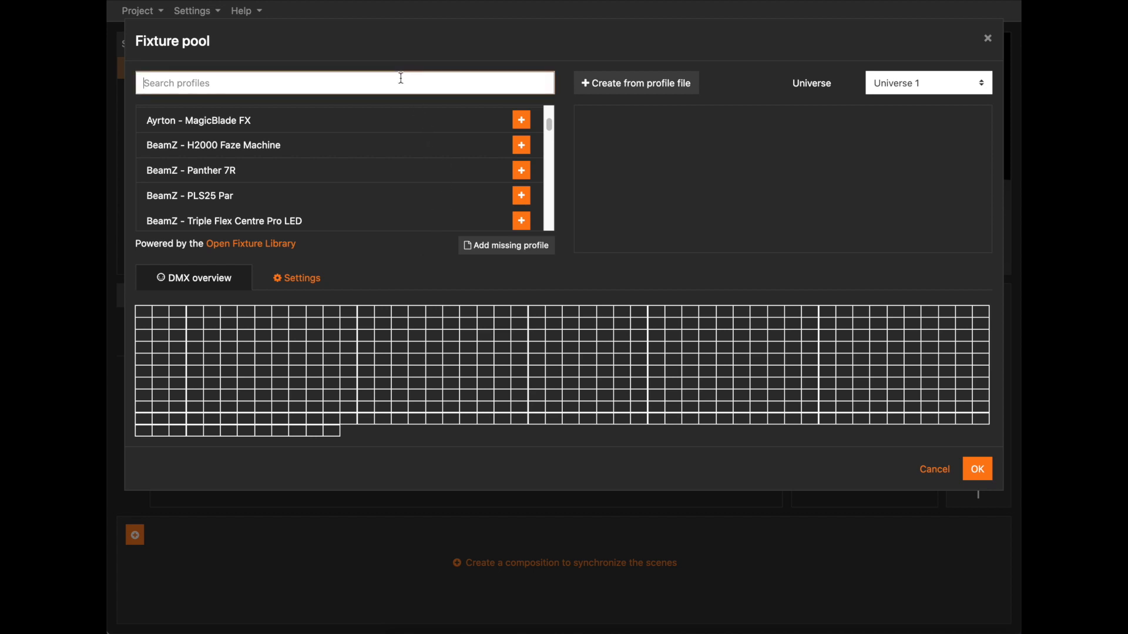
text(spica)
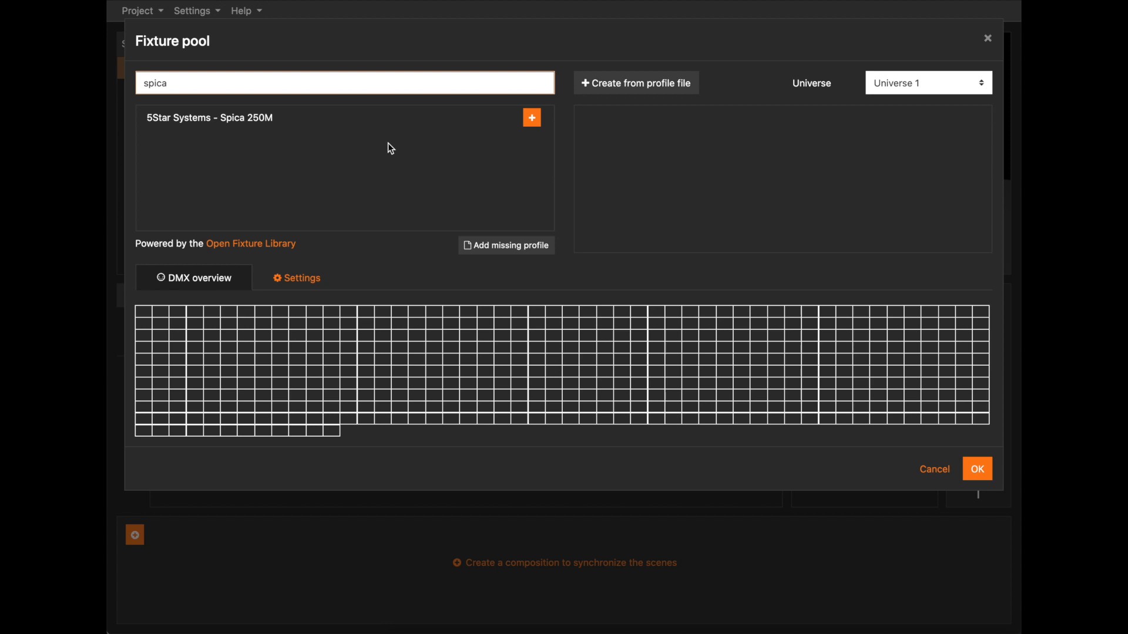
click(534, 123)
click(532, 119)
click(532, 119)
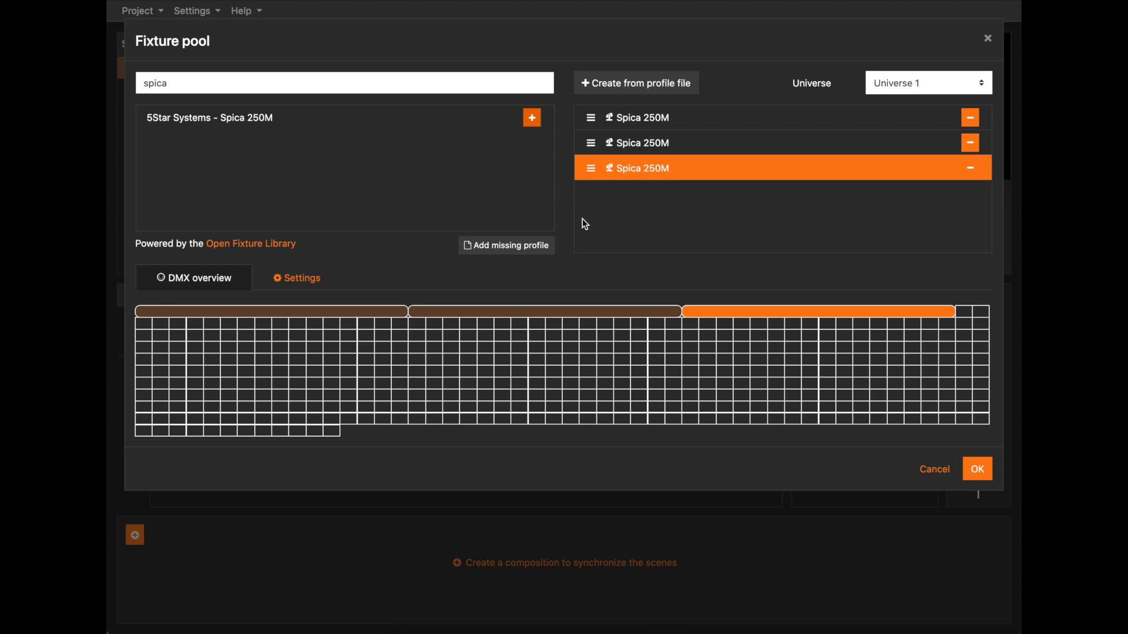
Step: Move the second Spica 250M onto the first fixture's DMX channels, and return it to start at channel 17
drag(416, 327, 299, 352)
click(537, 312)
drag(539, 311, 363, 313)
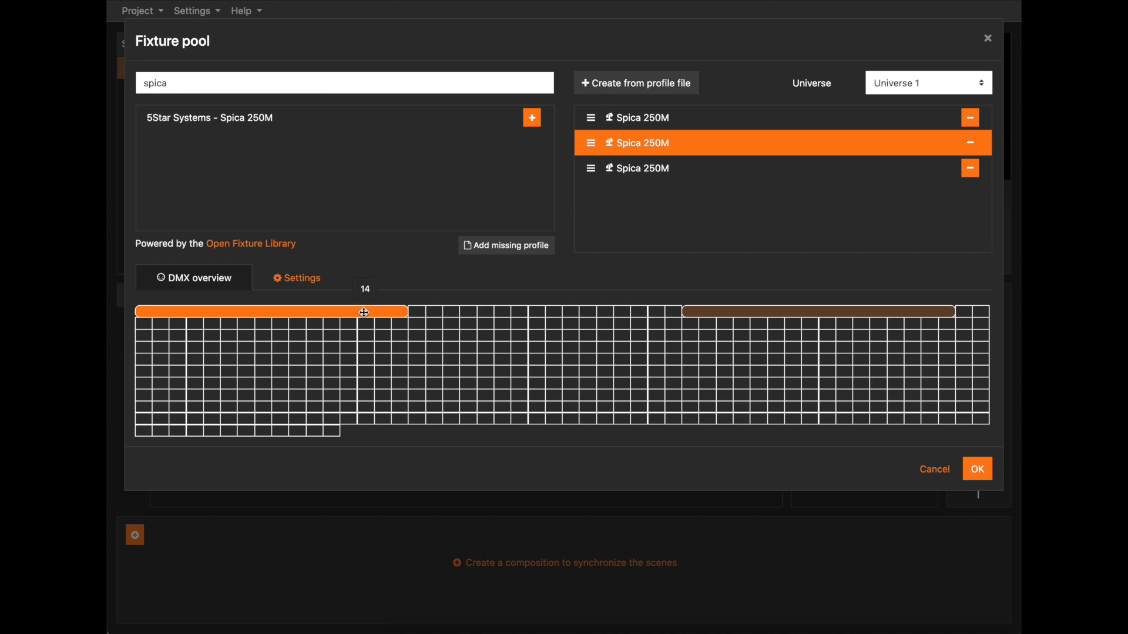
drag(372, 313, 623, 316)
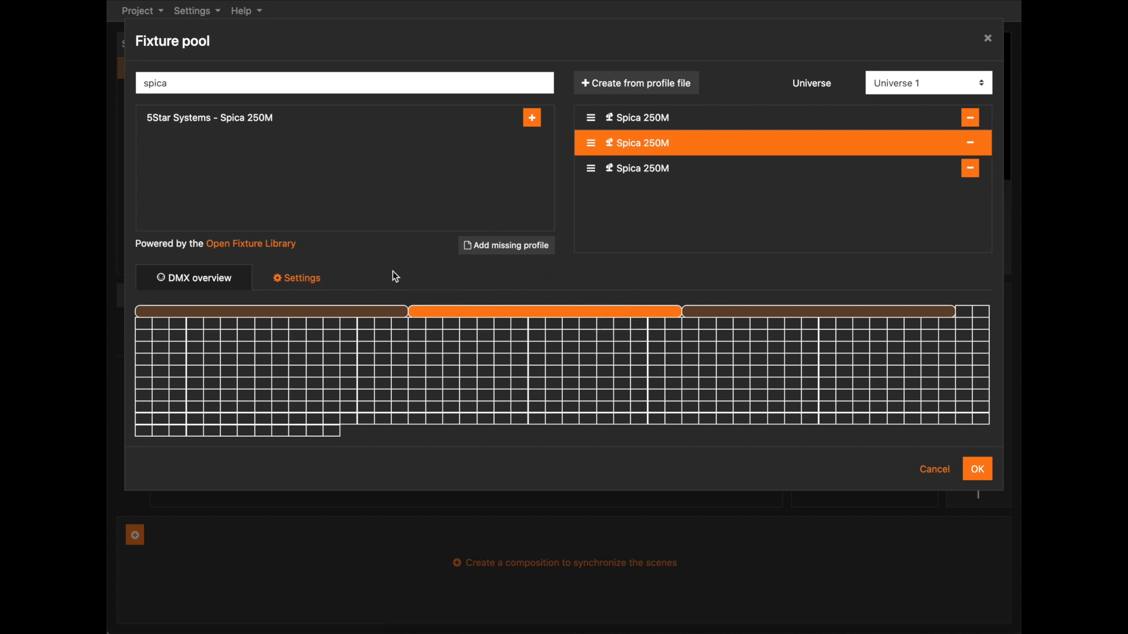
Step: Keep the second Spica 250M in the 16bit - 16 channels mode and confirm the fixture pool
click(307, 288)
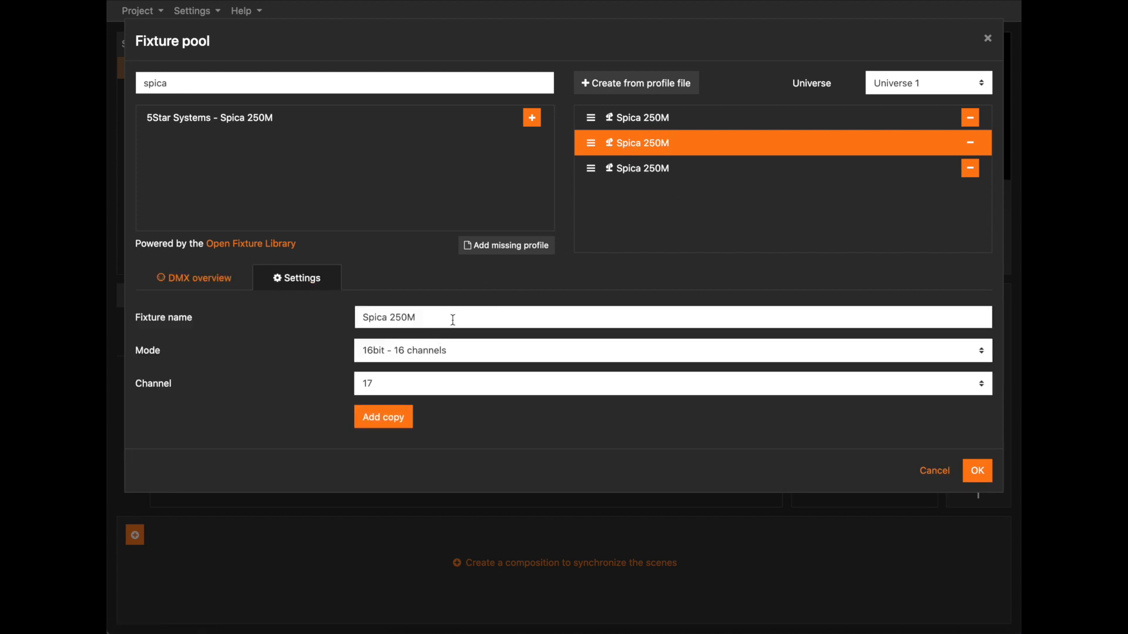
click(446, 351)
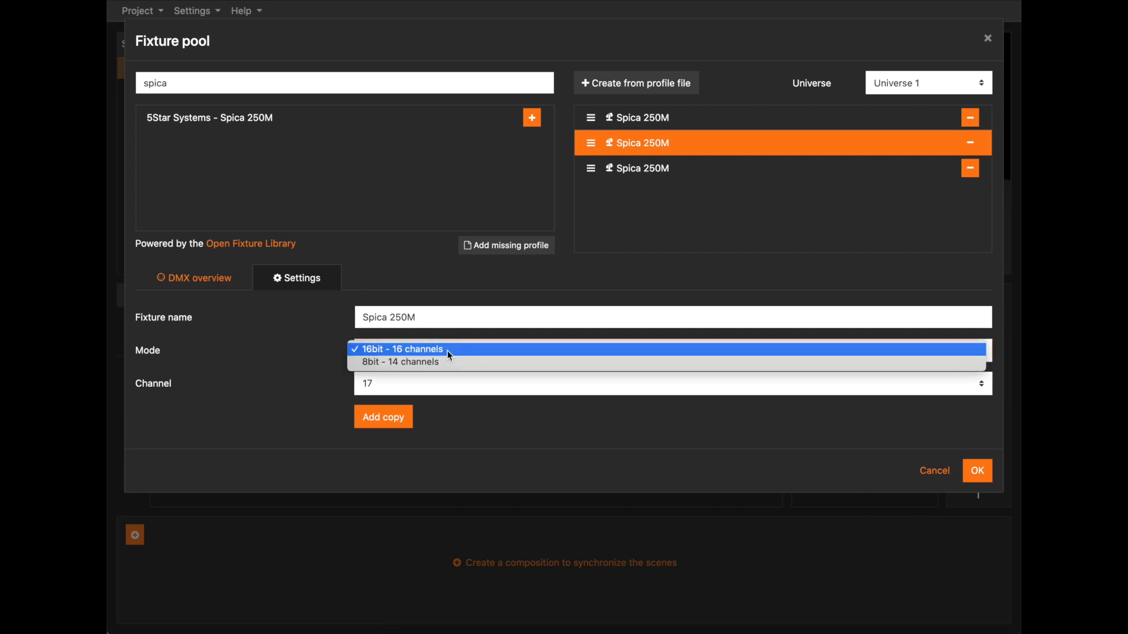
click(381, 351)
click(407, 348)
click(322, 351)
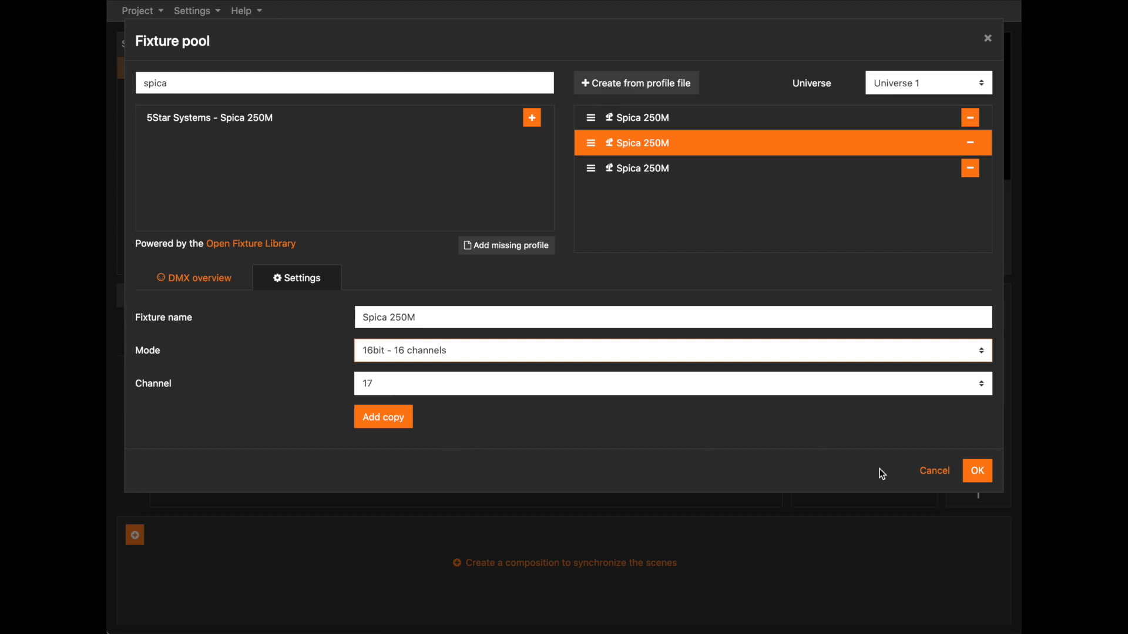
click(978, 472)
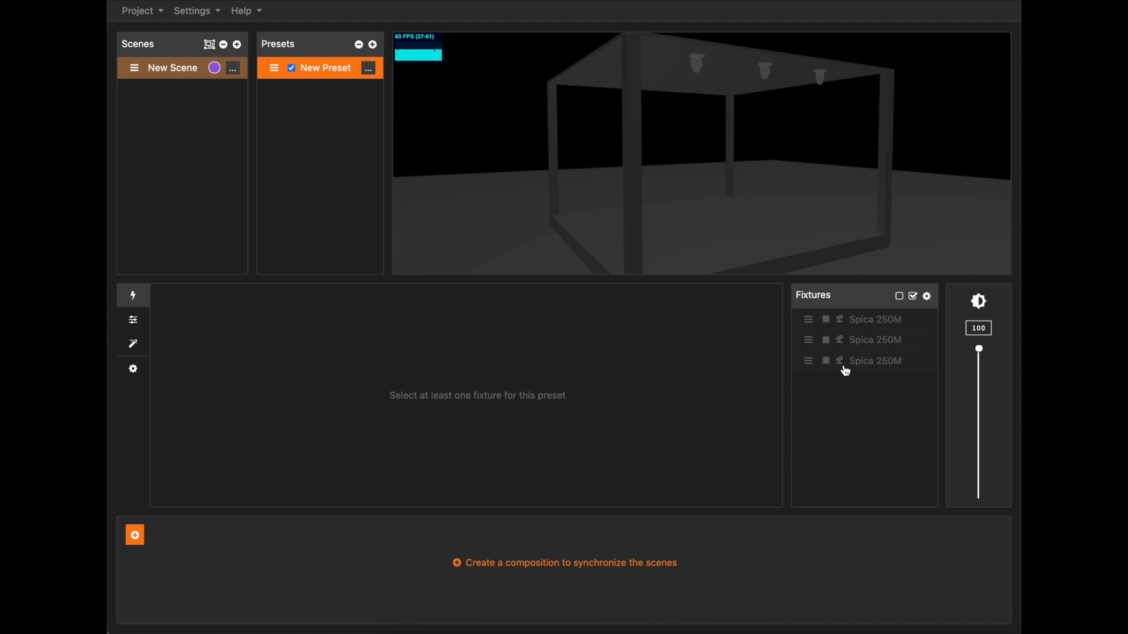
Step: Set the first Spica 250M's fixture position on the stage to Back top
mouse_move(813, 197)
mouse_down()
mouse_move(618, 181)
mouse_move(826, 181)
mouse_move(809, 184)
mouse_up()
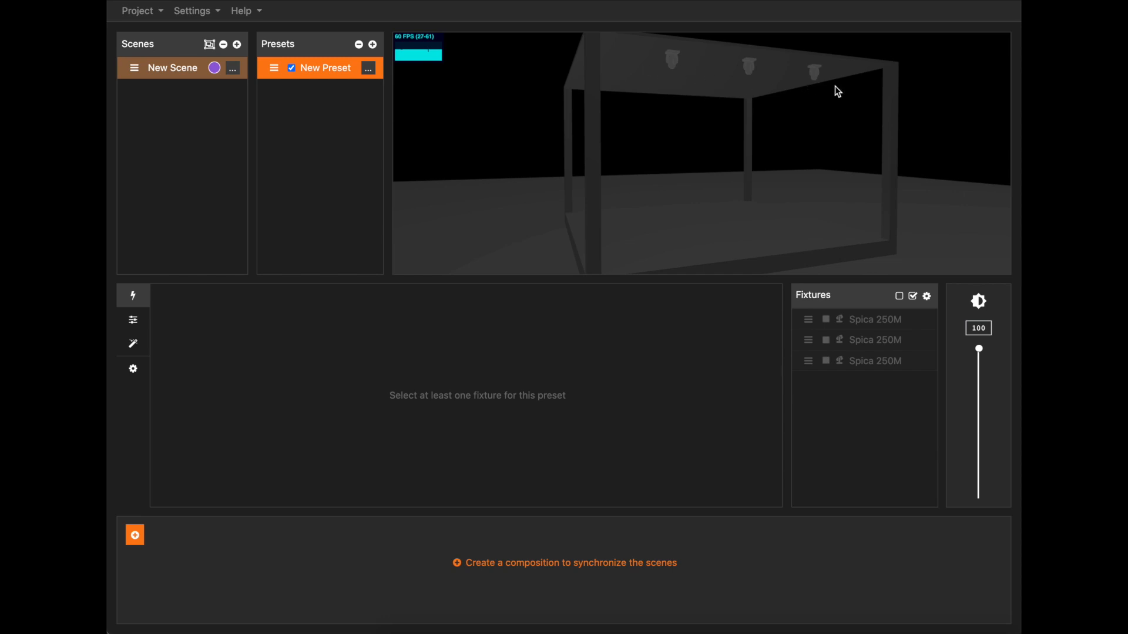
click(134, 373)
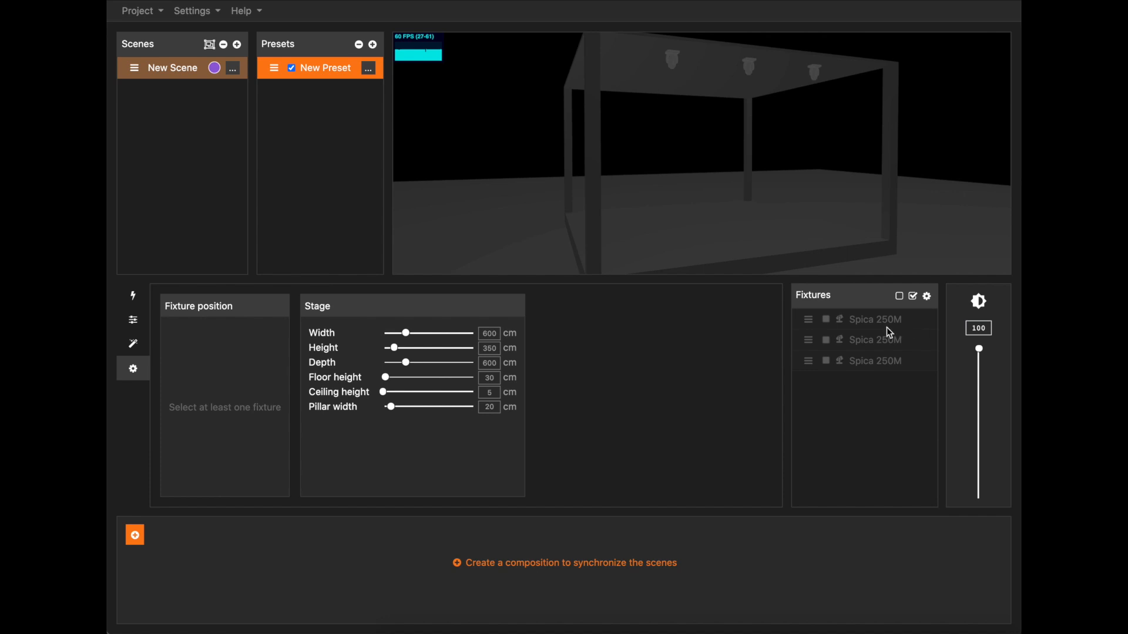
click(827, 319)
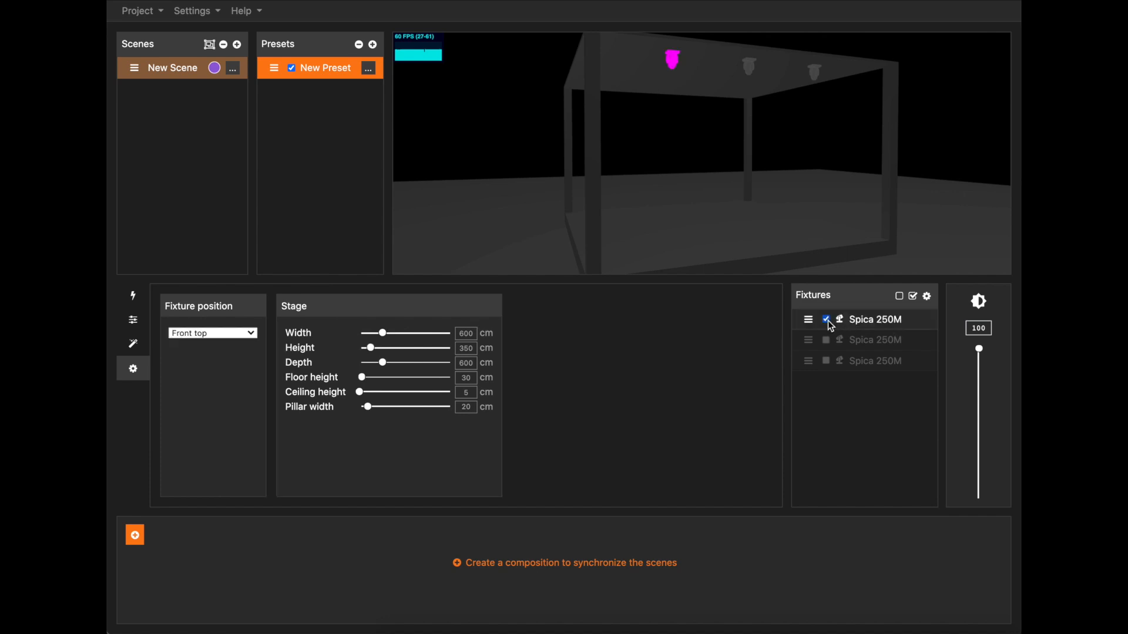
click(234, 334)
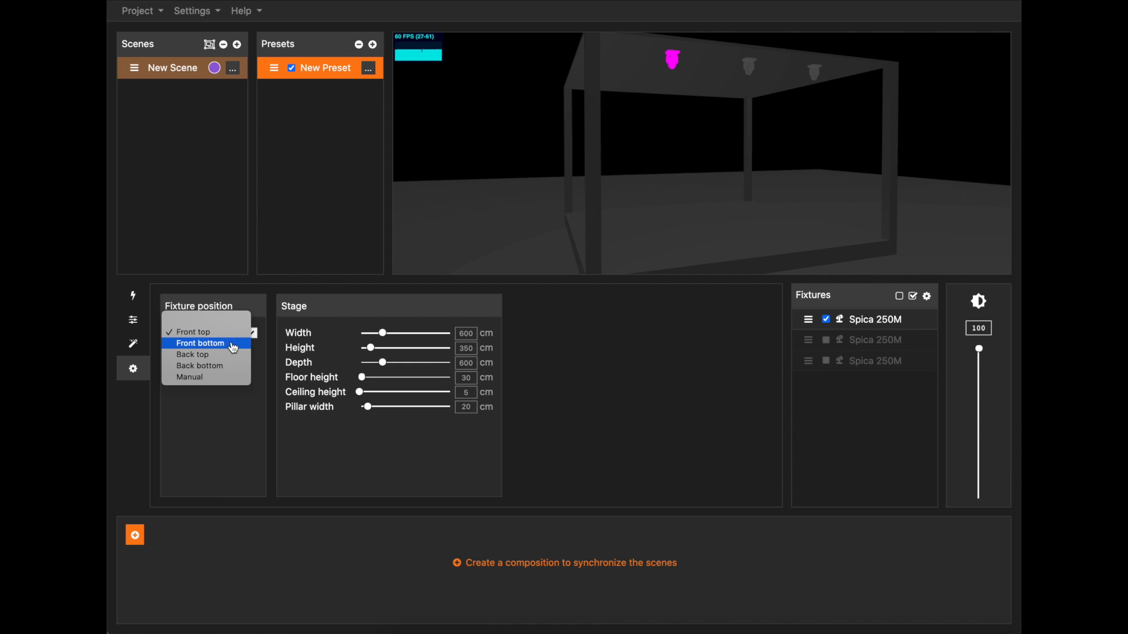
click(222, 356)
mouse_move(496, 247)
mouse_down()
mouse_move(564, 224)
mouse_move(481, 230)
mouse_up()
Step: Try the Front bottom position for the first Spica 250M, followed by Manual positioning
click(194, 333)
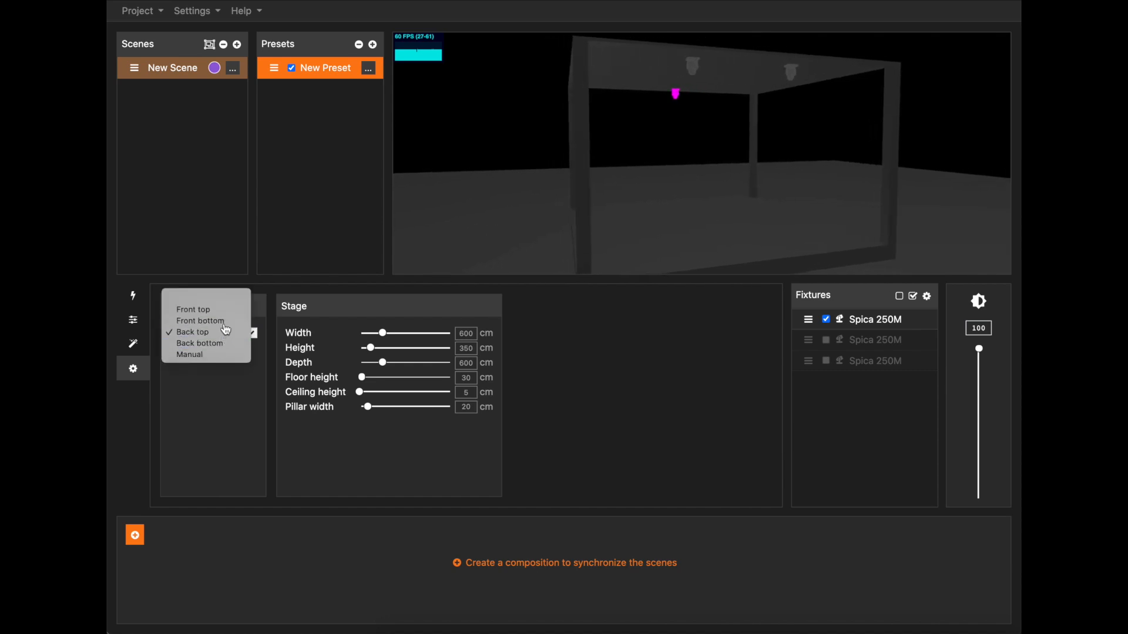
click(219, 321)
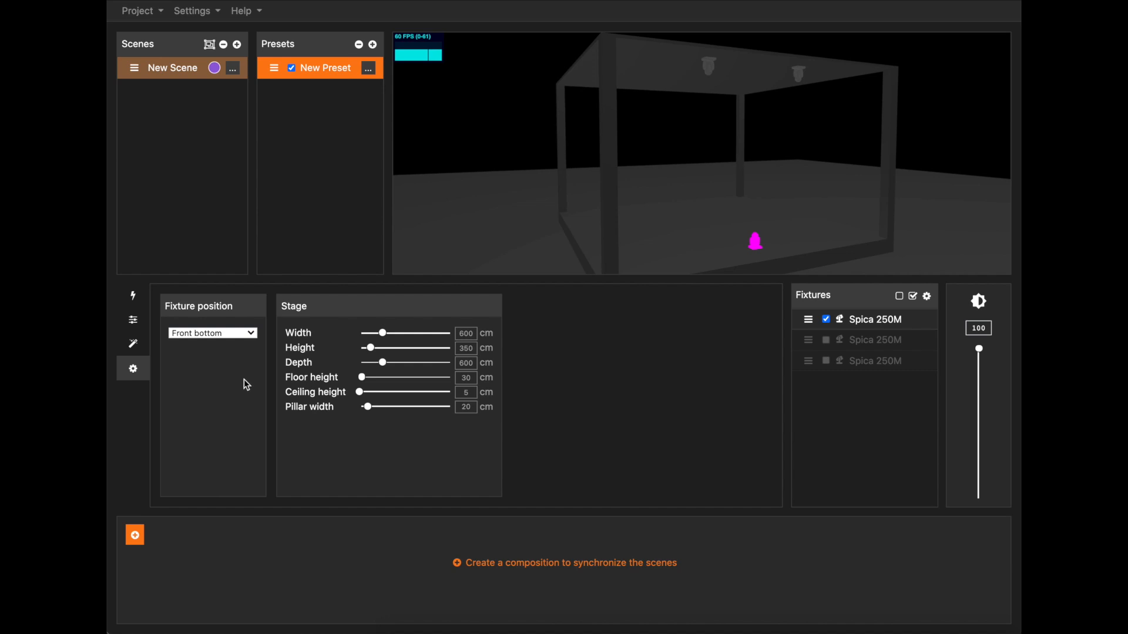
click(218, 336)
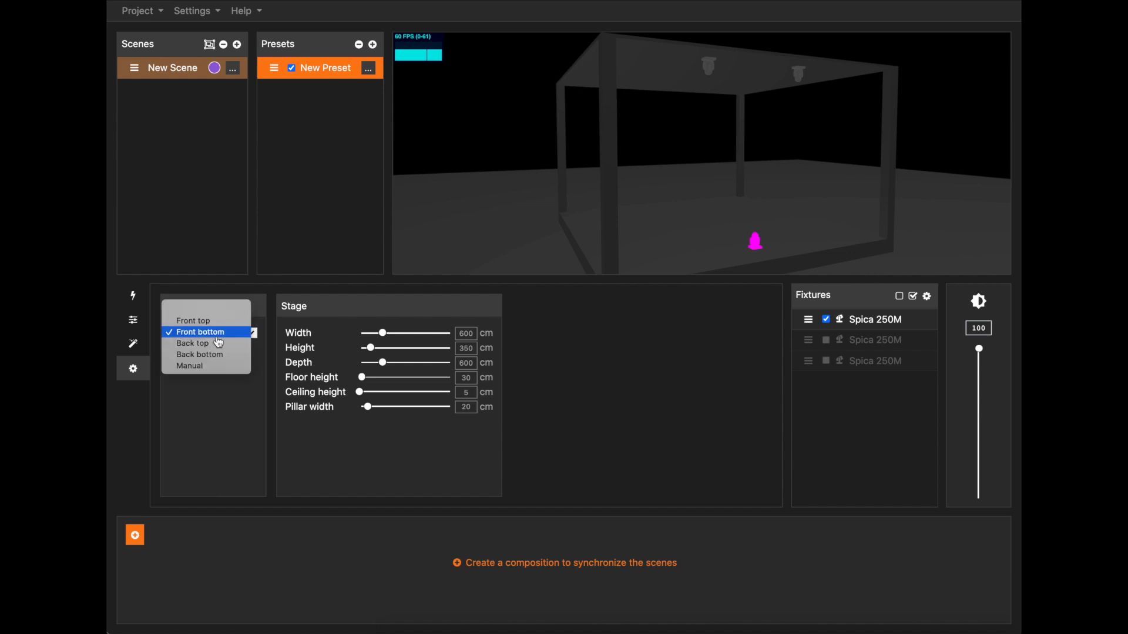
click(200, 366)
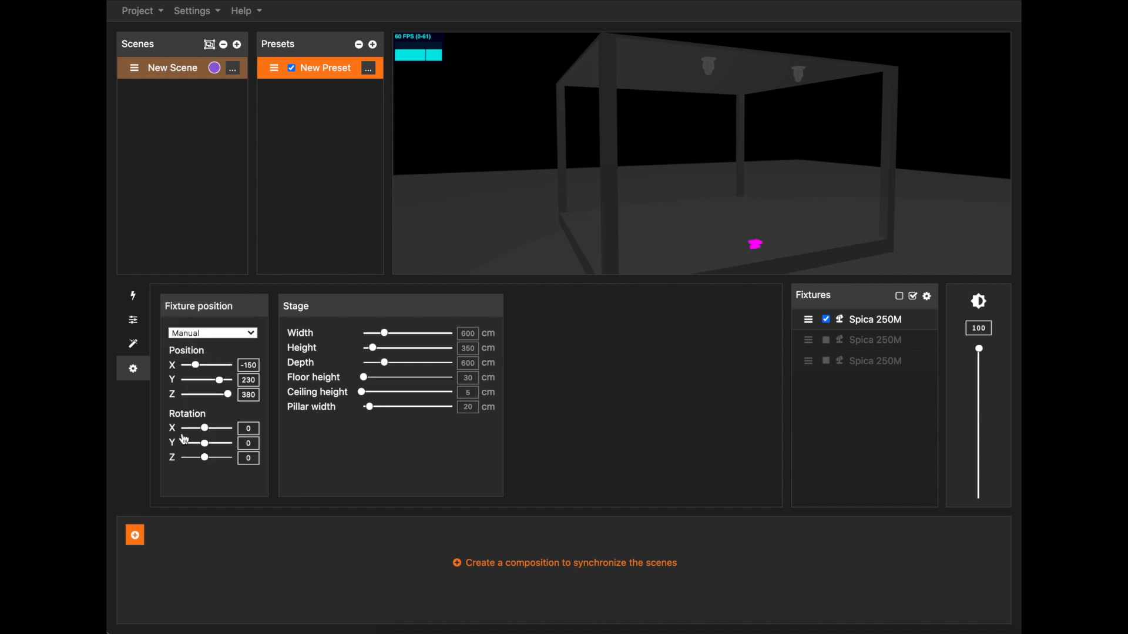
Step: Return the first Spica 250M's fixture position to Front top
click(220, 337)
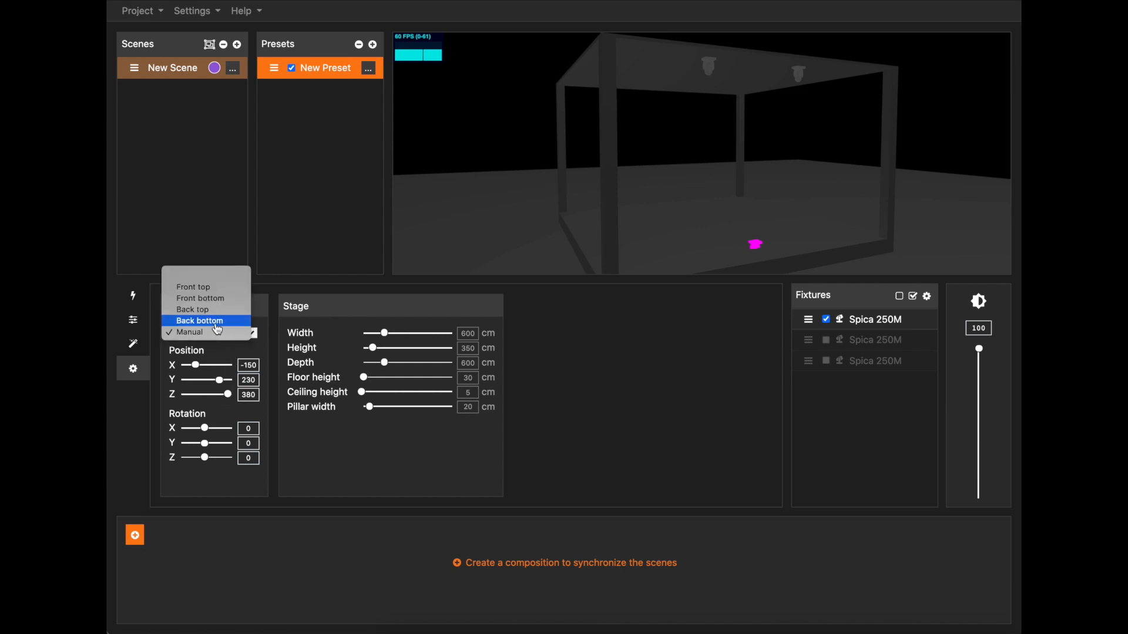
click(214, 293)
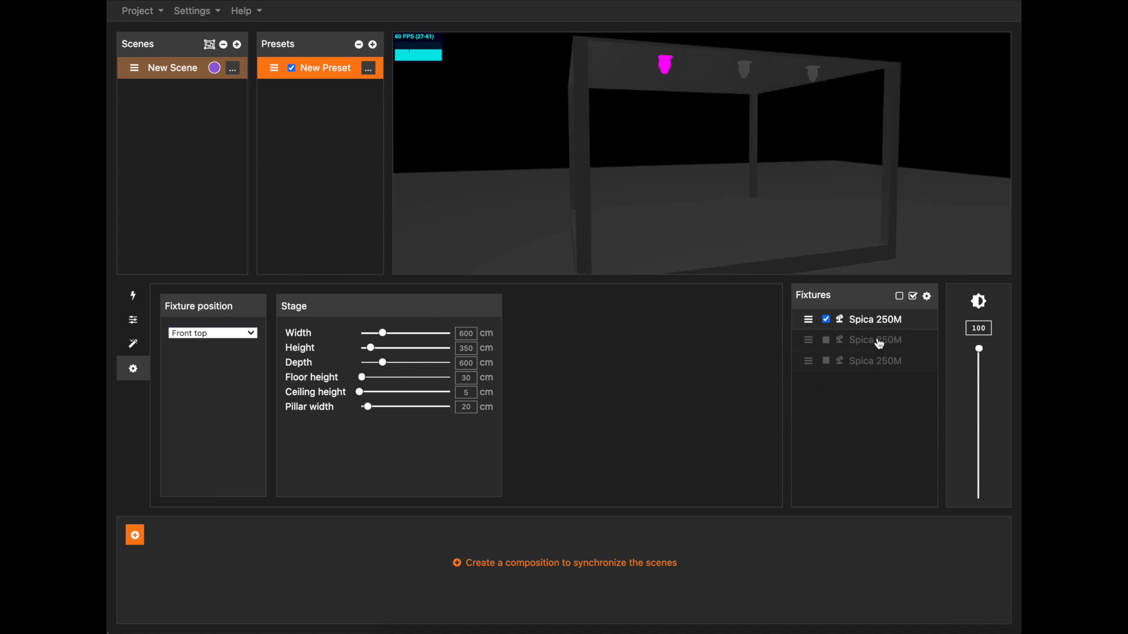
drag(760, 160, 769, 112)
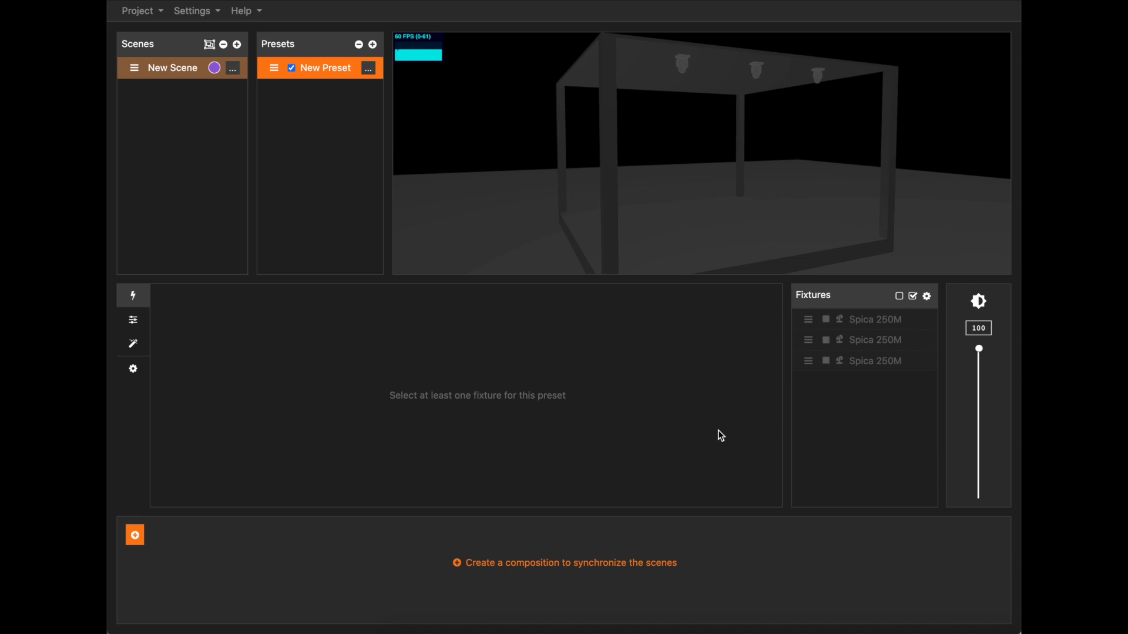
Step: Assign the first and third Spica 250M fixtures to the preset
click(827, 320)
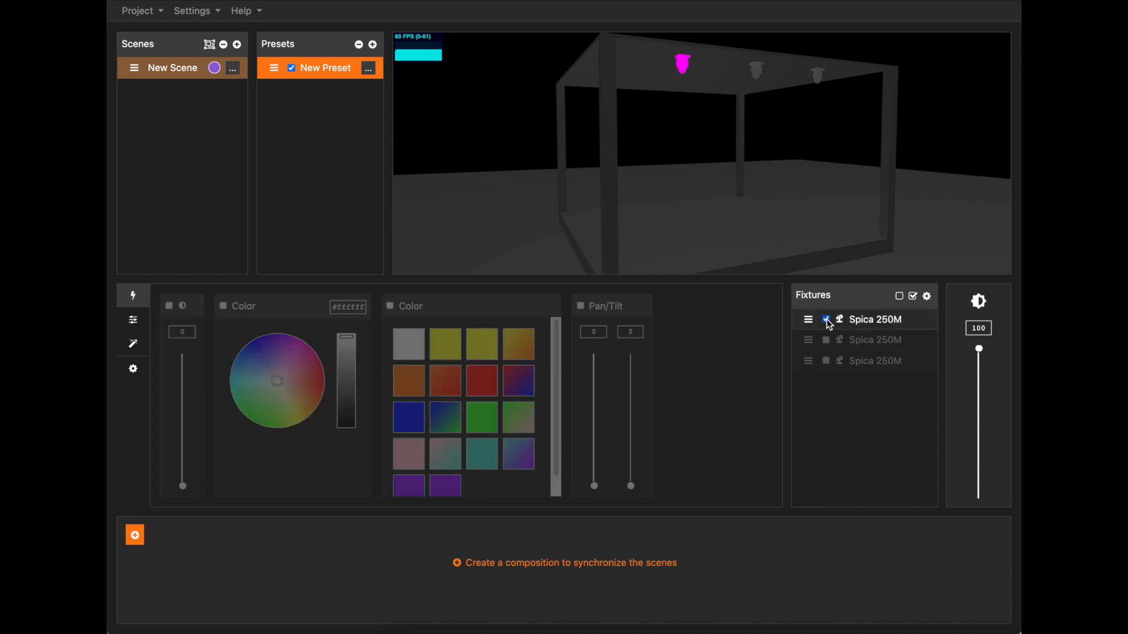
click(827, 360)
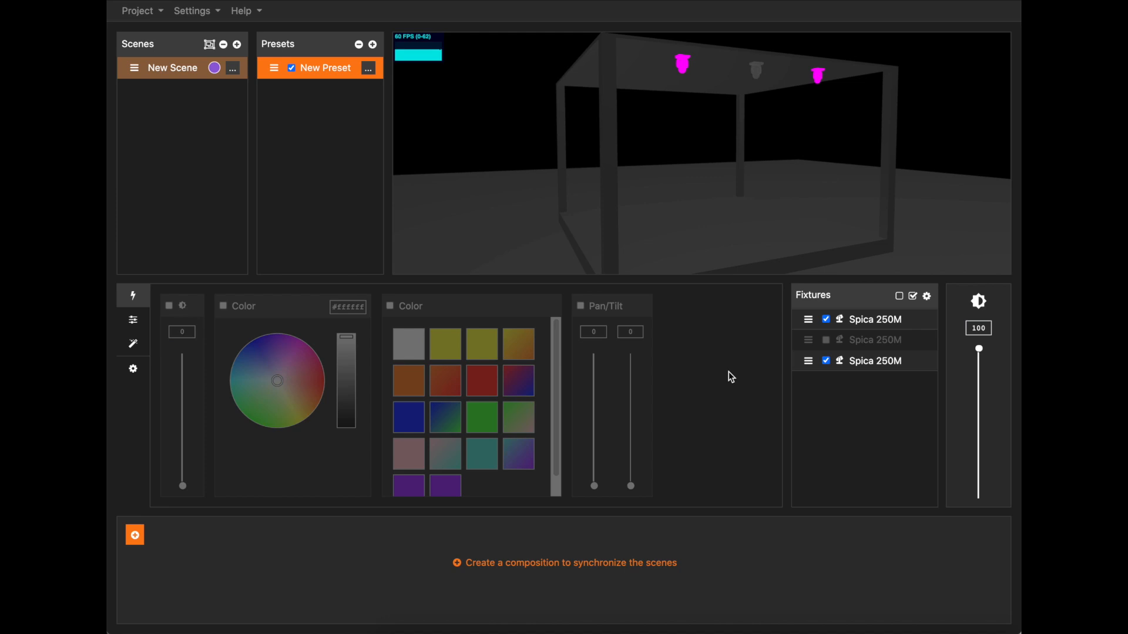
drag(667, 245, 670, 229)
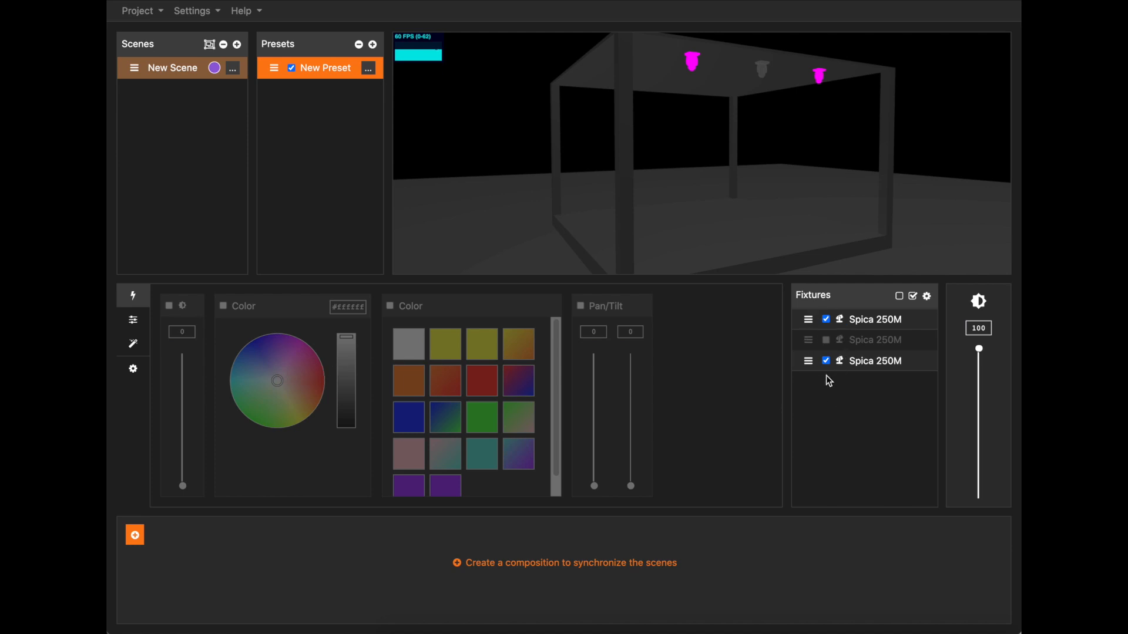
Step: Try red shades such as #ff0040 on the round color picker for the selected fixtures, and disable that color setting
click(281, 379)
drag(286, 381, 325, 368)
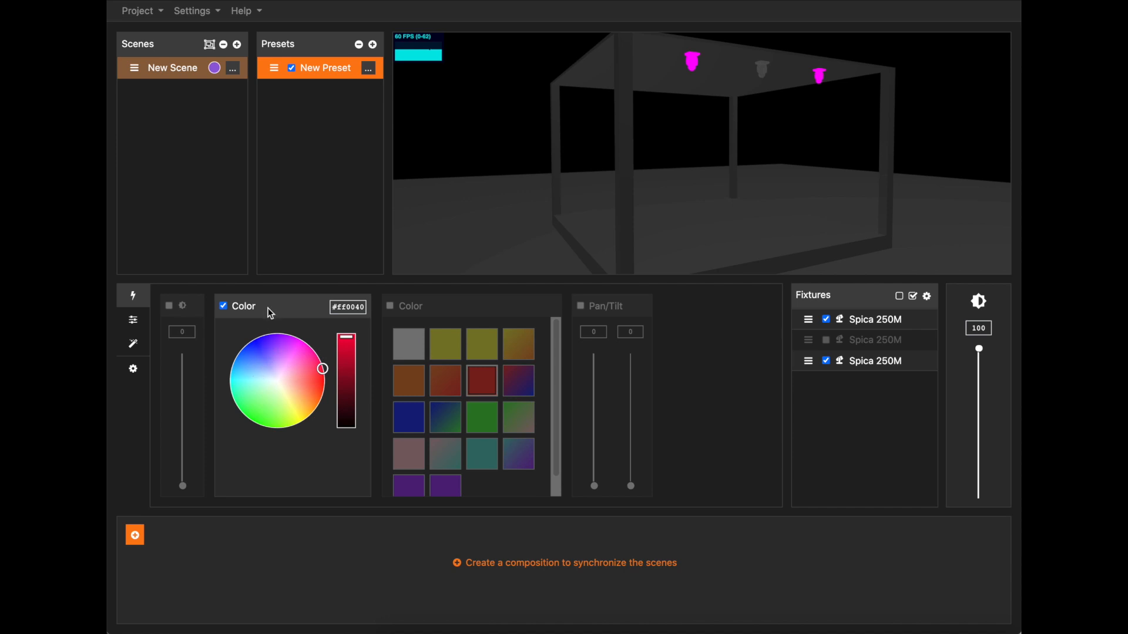
click(286, 372)
drag(287, 375, 325, 379)
mouse_move(277, 365)
mouse_down()
mouse_move(259, 348)
mouse_move(325, 375)
mouse_up()
click(246, 308)
Step: Enable the swatch-based color for the selected fixtures with solid red, and raise their dimmer to 100
click(411, 306)
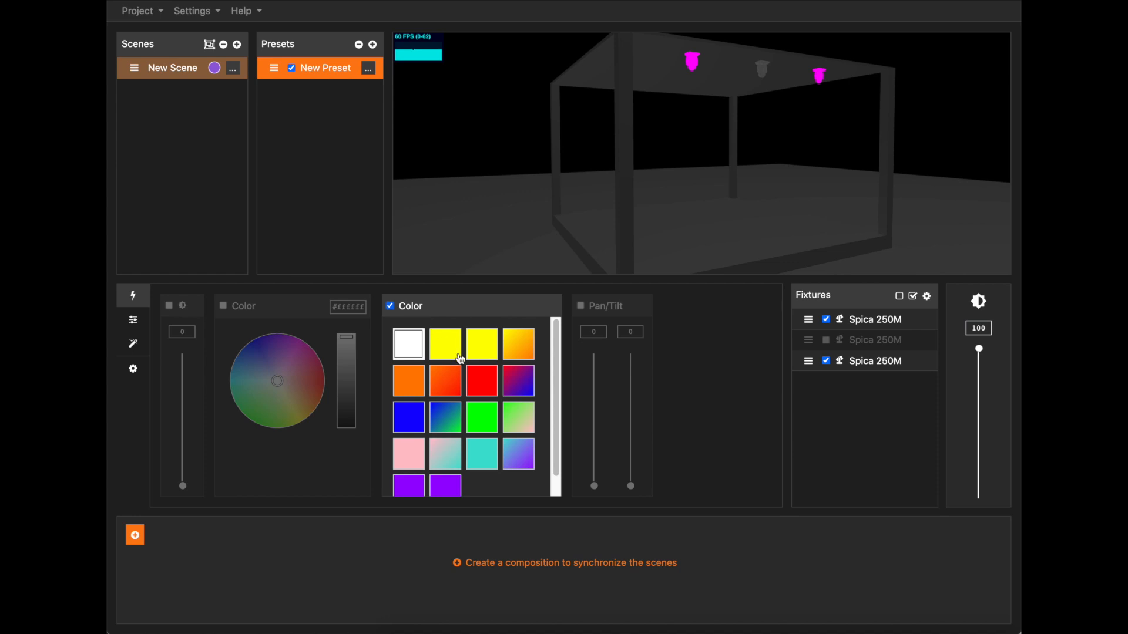
click(484, 388)
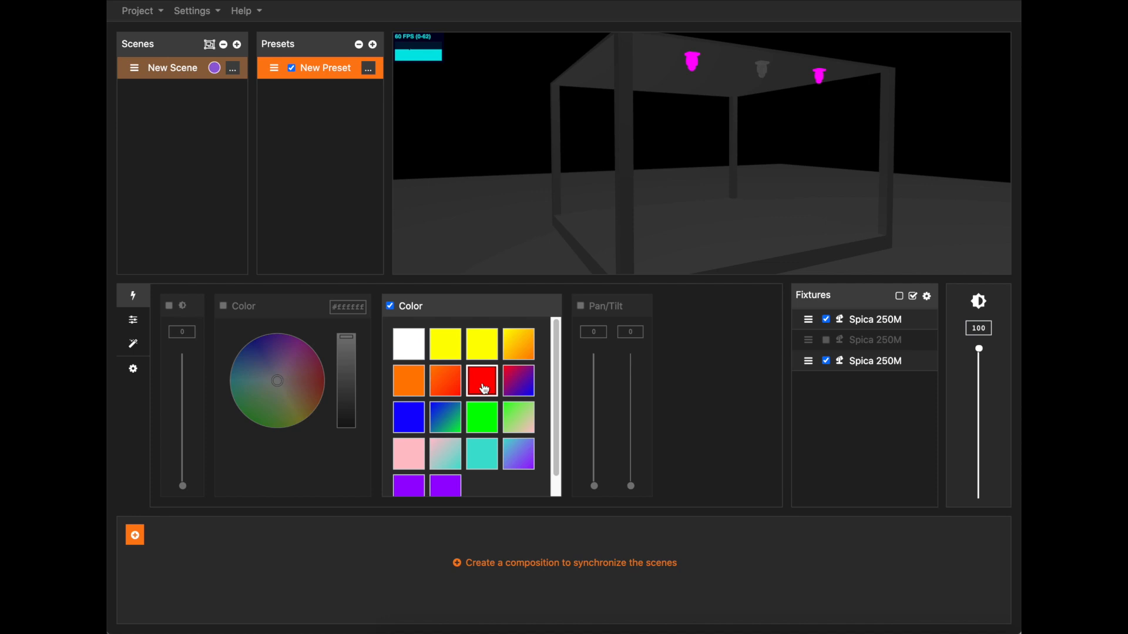
mouse_move(746, 146)
mouse_down()
mouse_move(830, 142)
mouse_move(571, 143)
mouse_move(770, 149)
mouse_move(715, 161)
mouse_move(733, 153)
mouse_up()
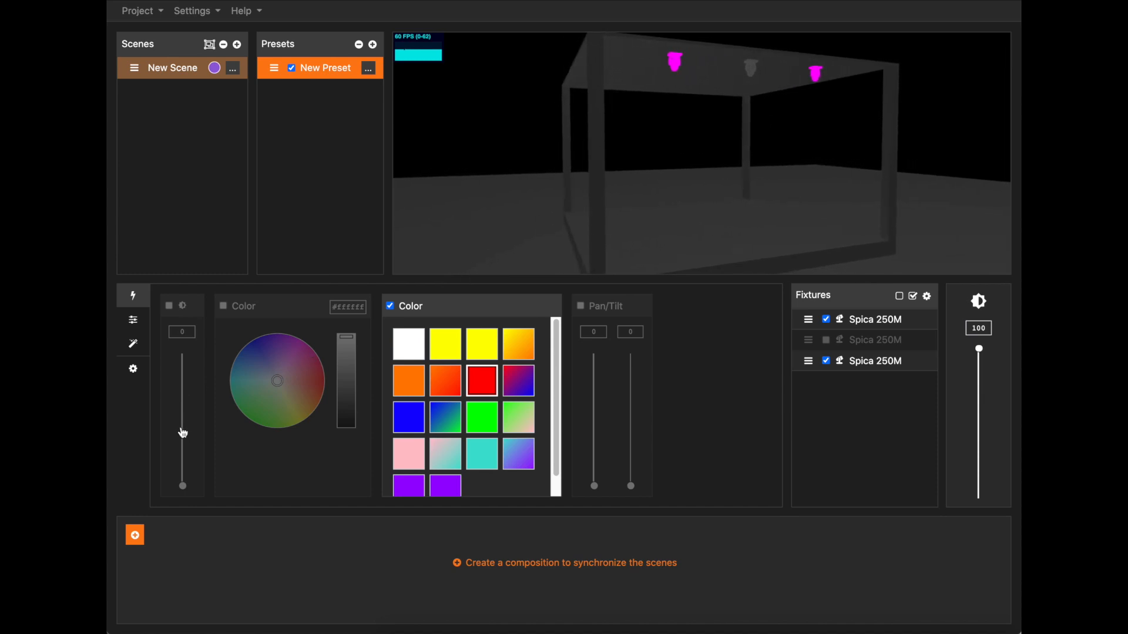
drag(183, 475, 195, 364)
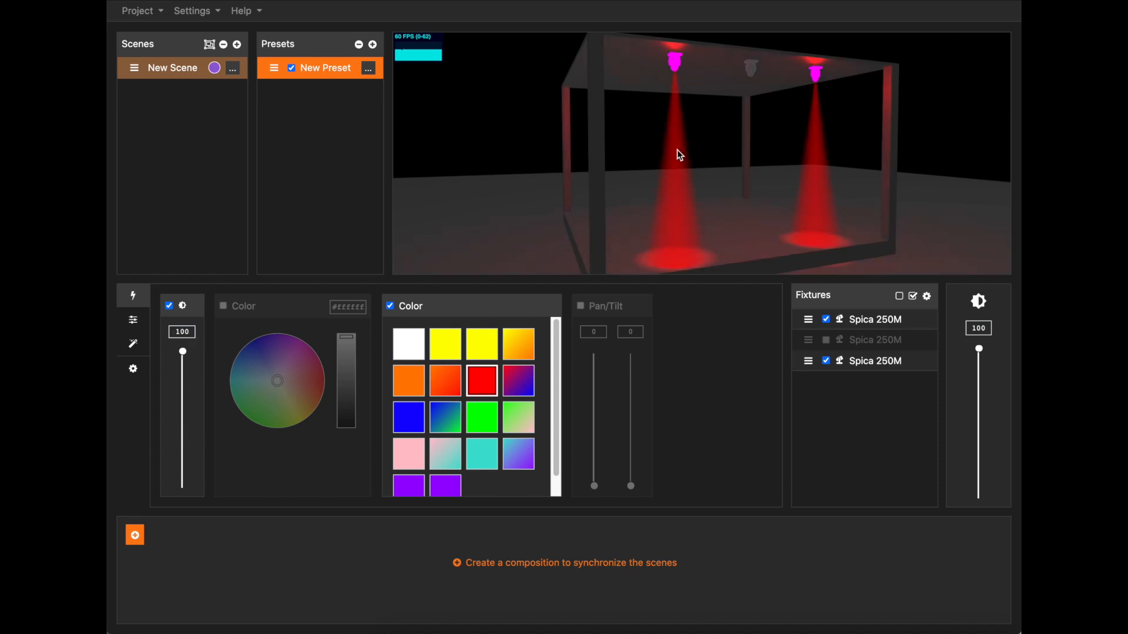
drag(645, 176, 708, 179)
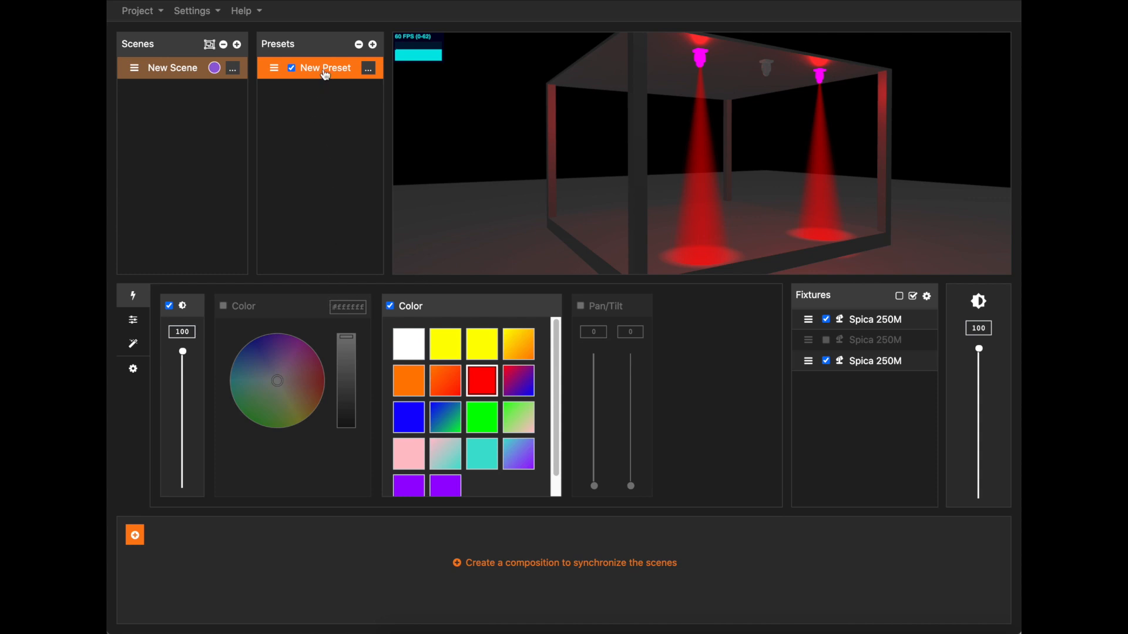
Step: Rename the new preset as Red
click(368, 68)
text(Red)
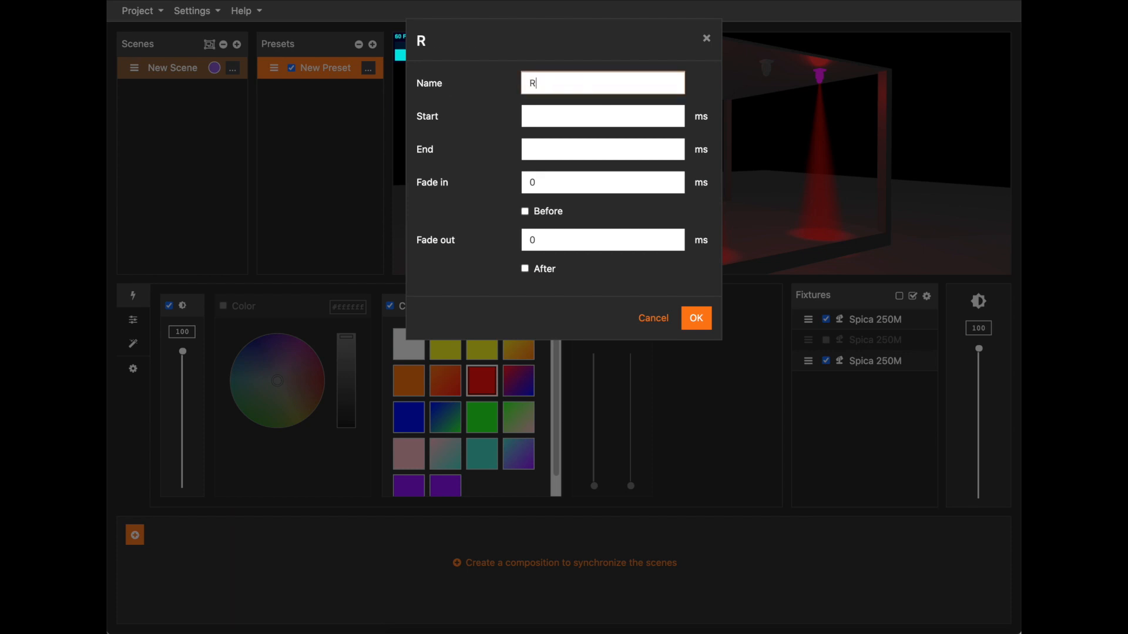
click(694, 319)
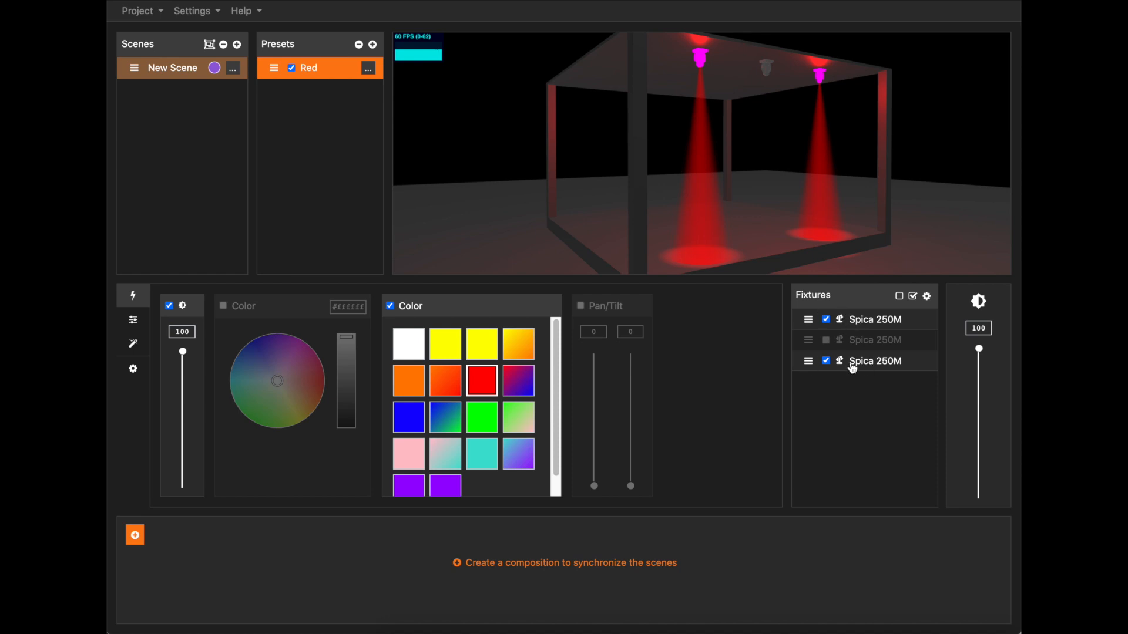
Step: Try adding the second Spica 250M to the Red preset and removing the third, restoring both assignments
click(826, 340)
click(826, 341)
click(825, 360)
click(827, 362)
Step: Create a second preset and name it Blue middle
click(372, 45)
click(368, 68)
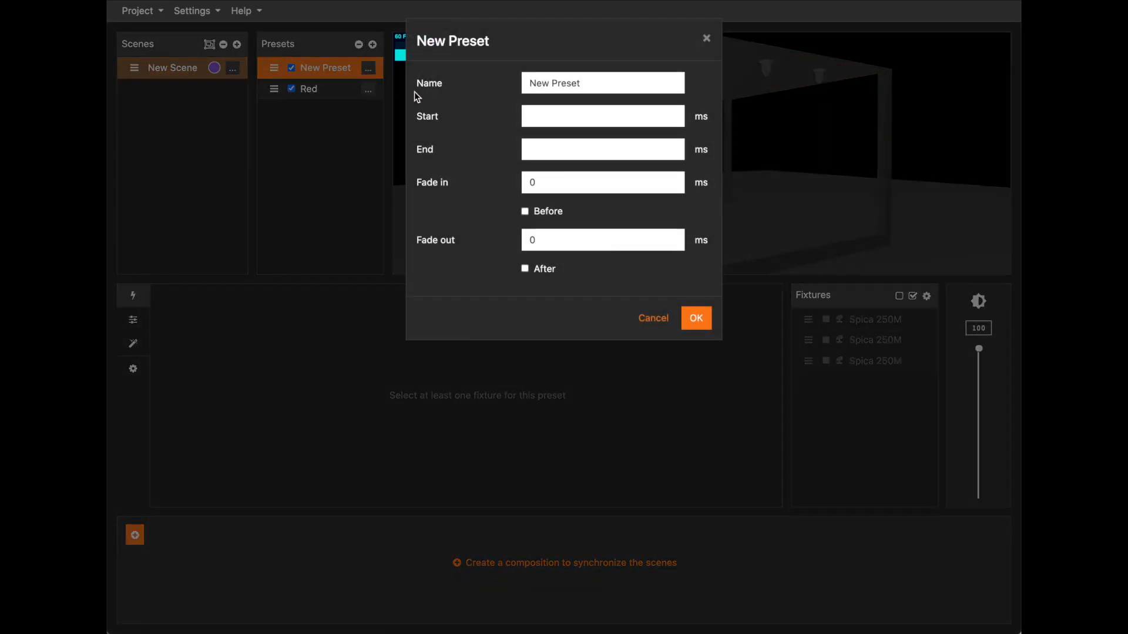
drag(589, 86, 423, 85)
text(Blue middle)
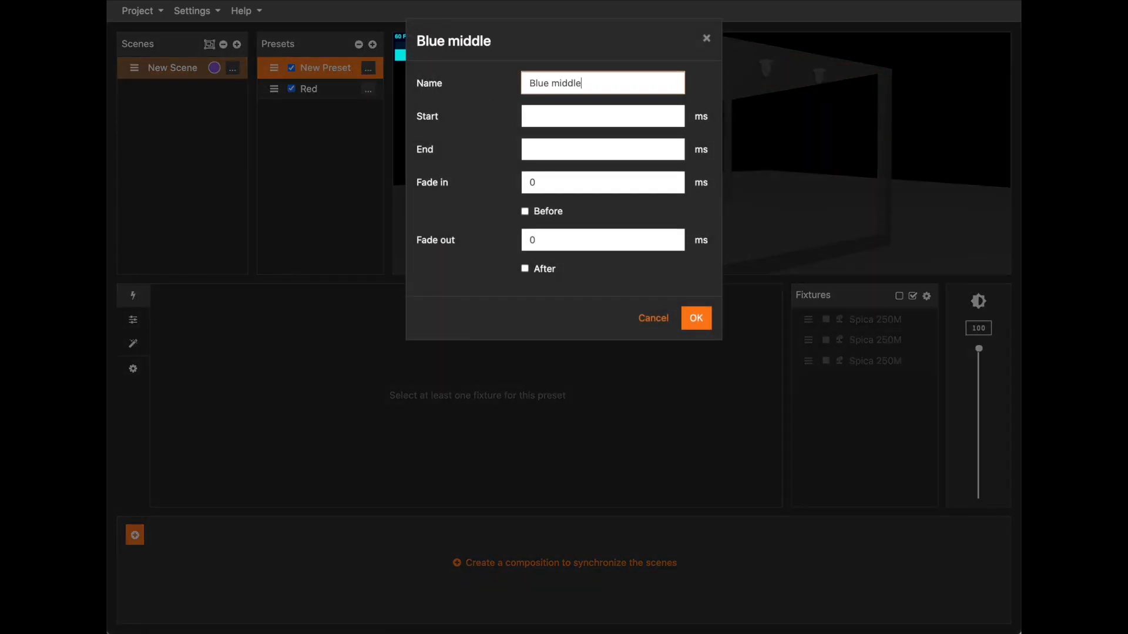
click(691, 317)
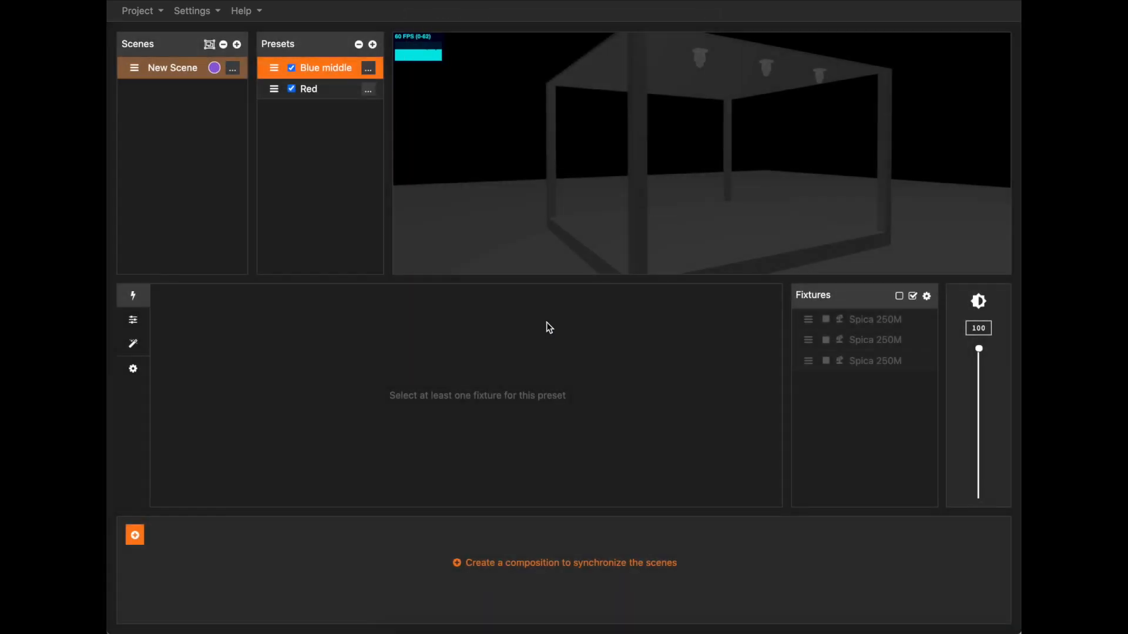
Step: Assign the second Spica 250M to the Blue middle preset with color #002bff and a dimmer of 100
click(826, 340)
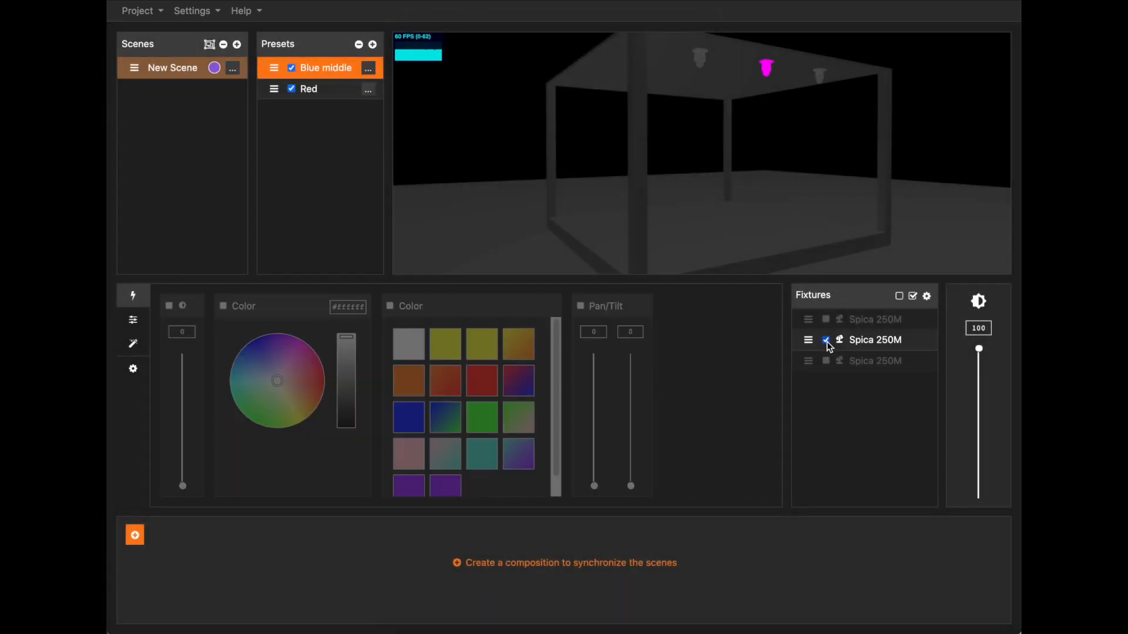
drag(253, 340, 247, 345)
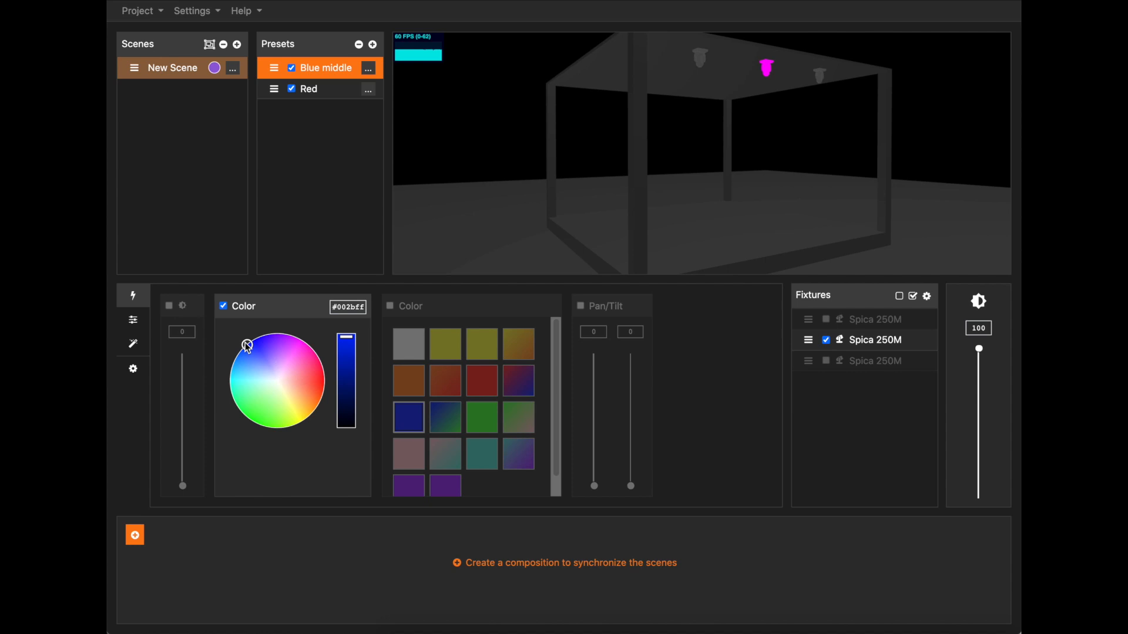
drag(183, 418, 183, 351)
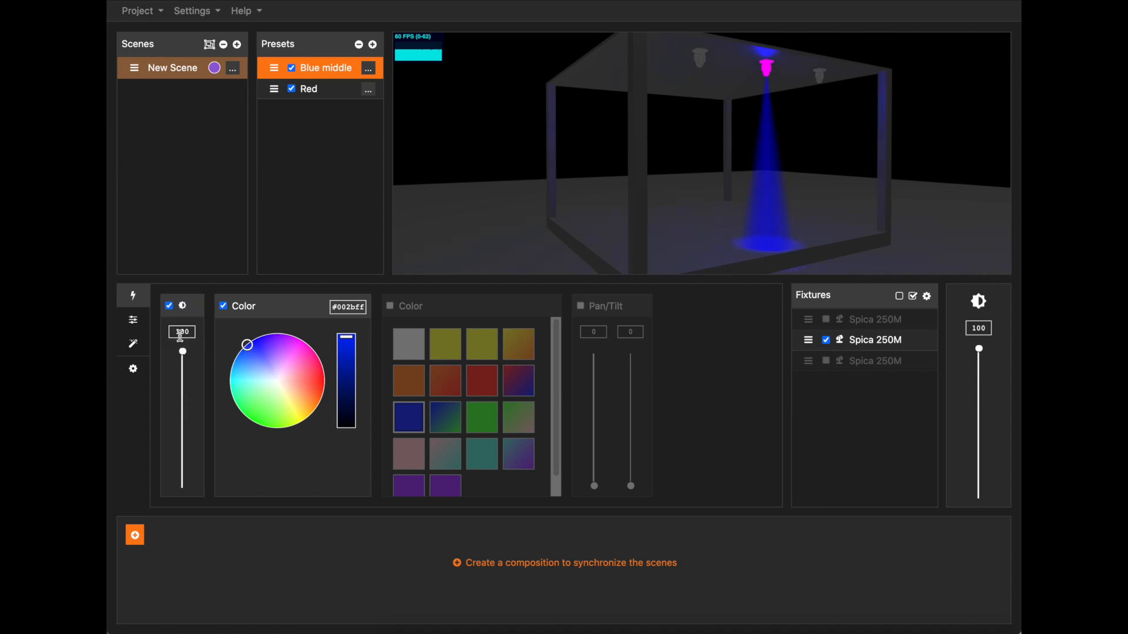
Step: Compare the stage previews of the Red and Blue middle presets by switching between them
click(338, 93)
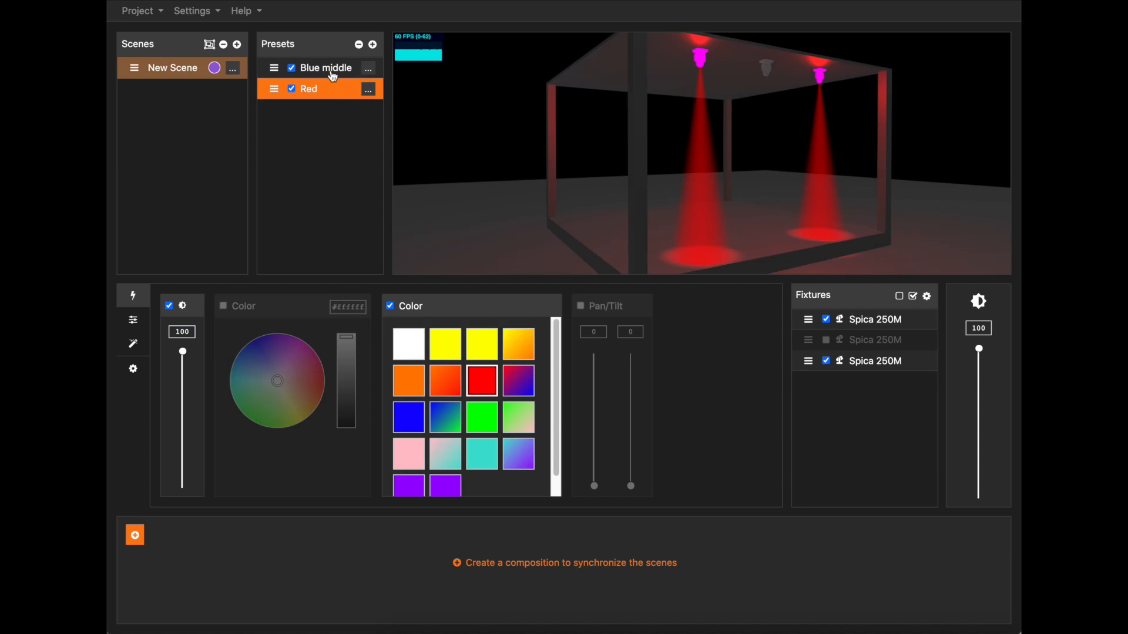
click(333, 76)
click(324, 93)
click(334, 71)
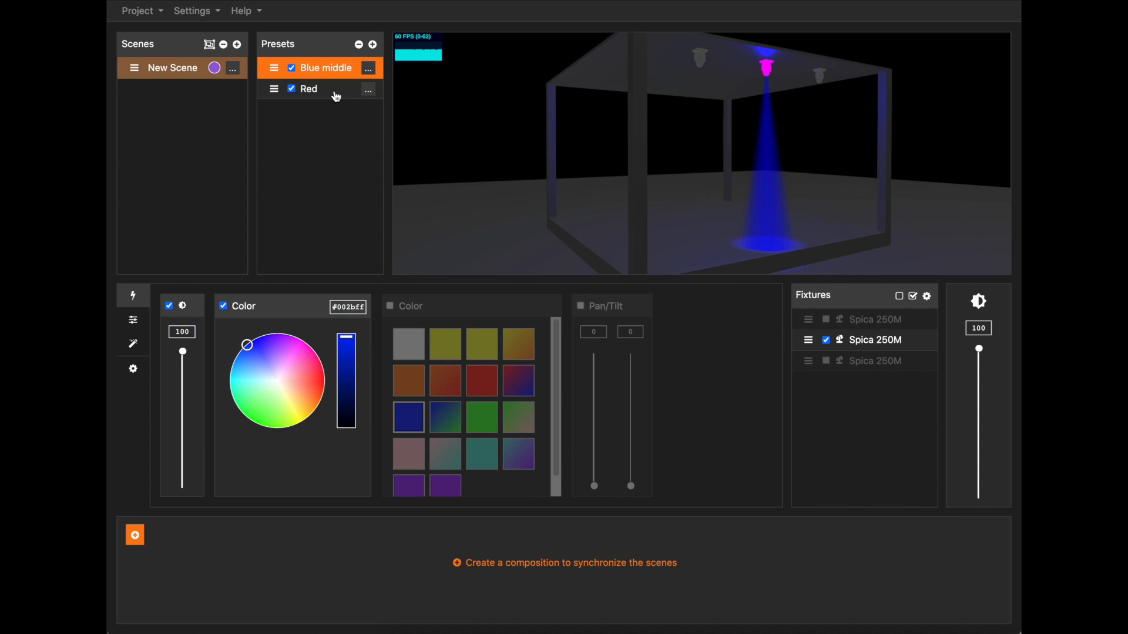
click(334, 92)
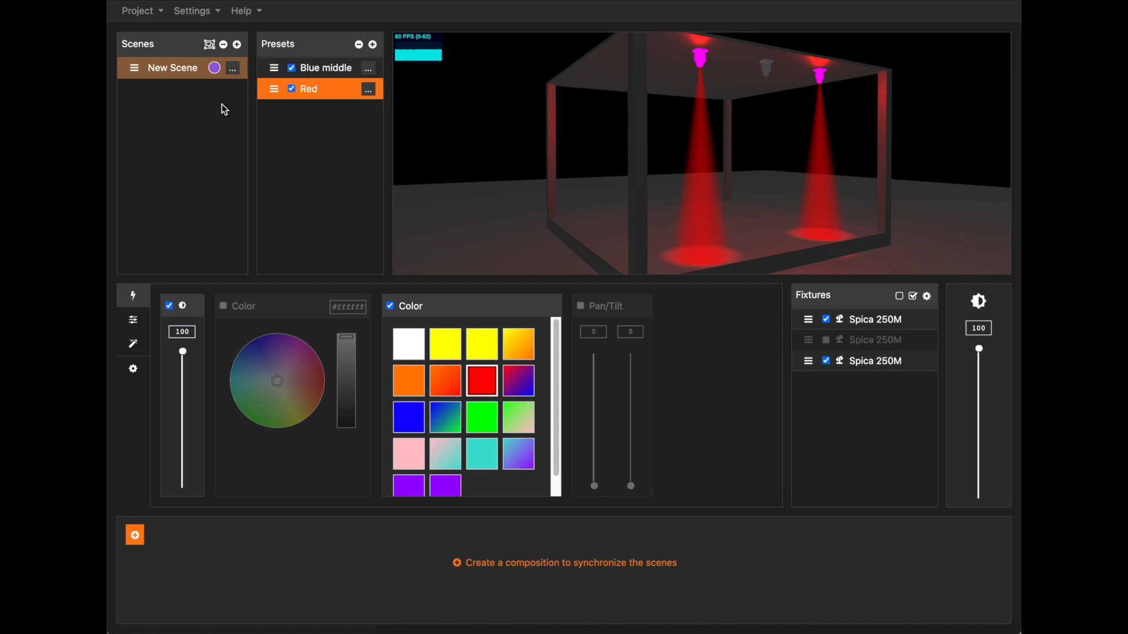
Step: Preview the whole New Scene while disabling and re-enabling the Red and Blue middle presets one at a time
click(180, 71)
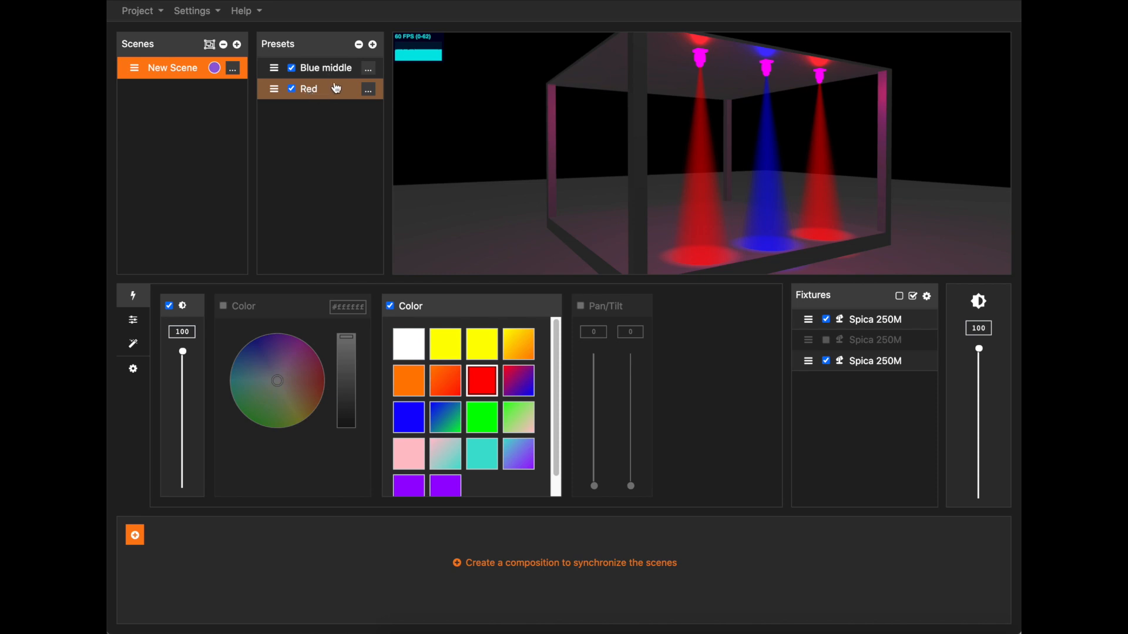
click(293, 90)
click(294, 88)
click(293, 69)
click(294, 68)
Step: View the Red and Blue middle presets individually, then the combined New Scene
click(329, 89)
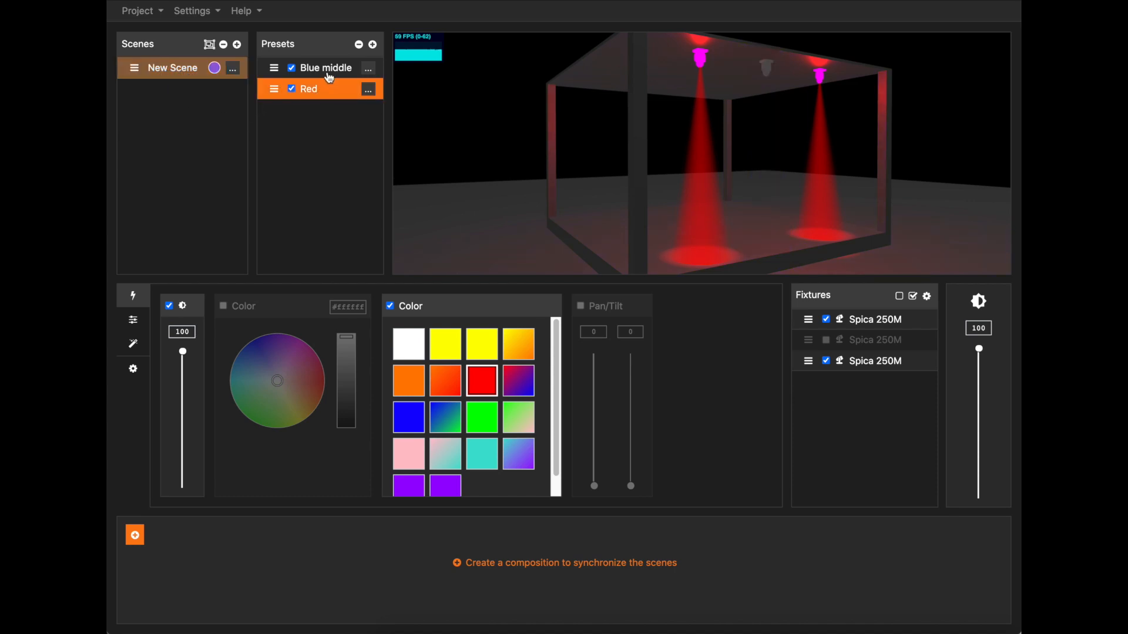
click(329, 71)
click(327, 91)
click(187, 71)
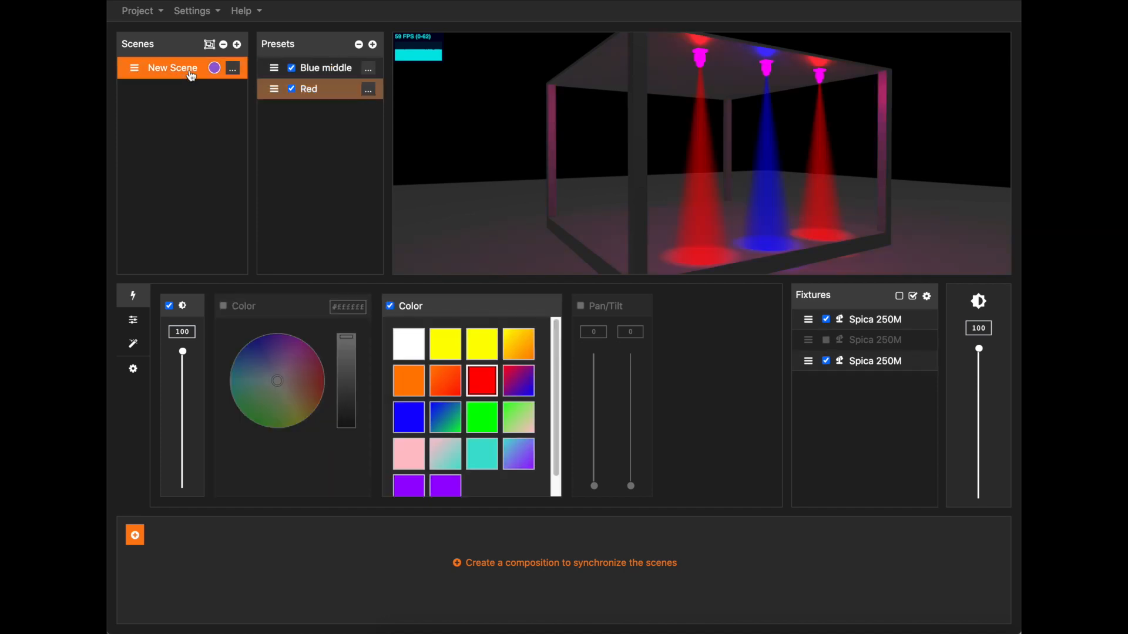
Step: Add the second Spica 250M to the Red preset and preview it combined with Blue middle in New Scene
click(332, 93)
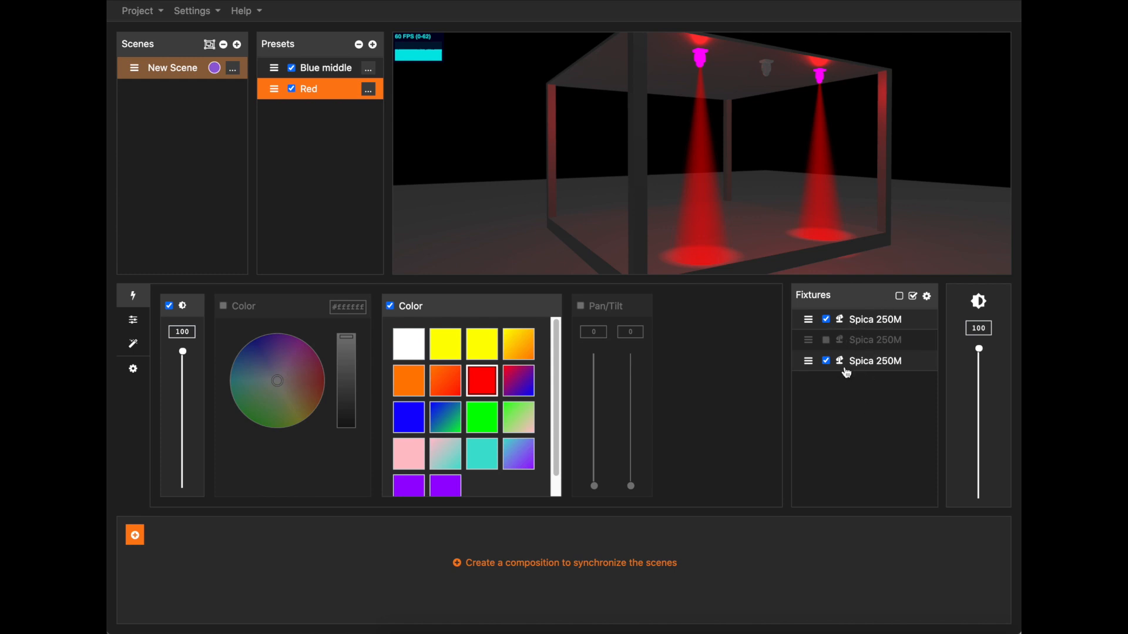
click(826, 341)
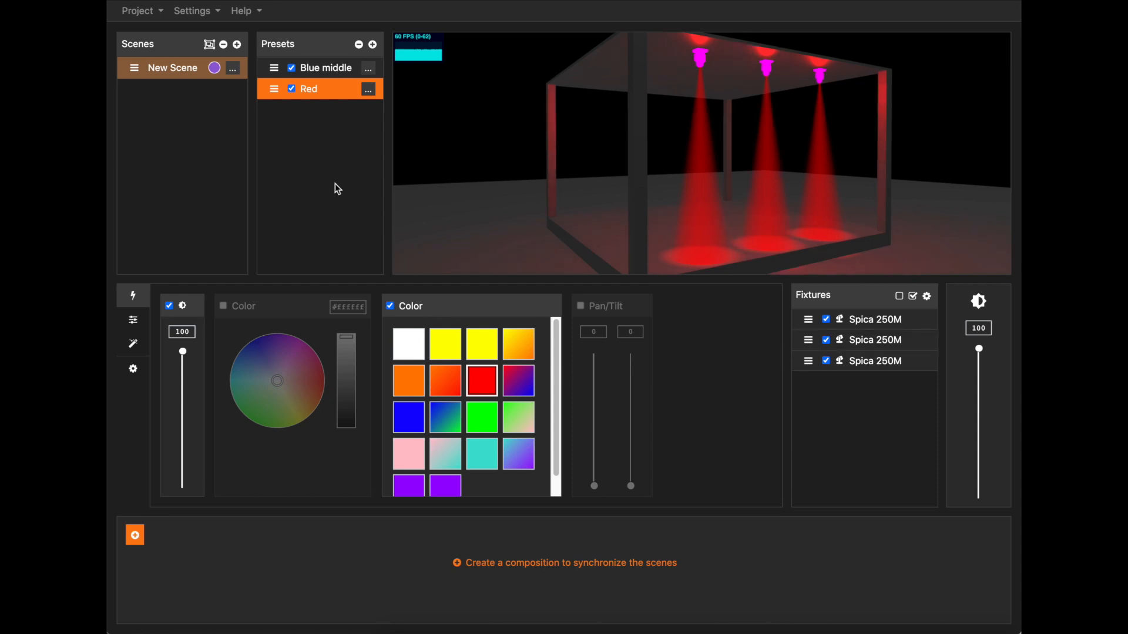
click(325, 70)
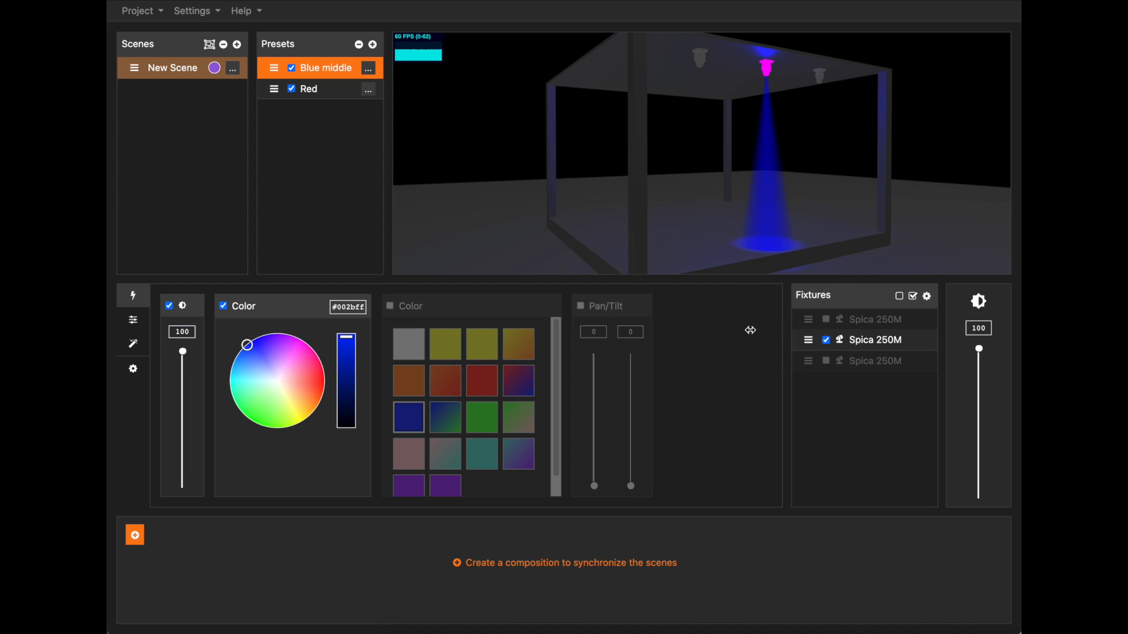
click(182, 73)
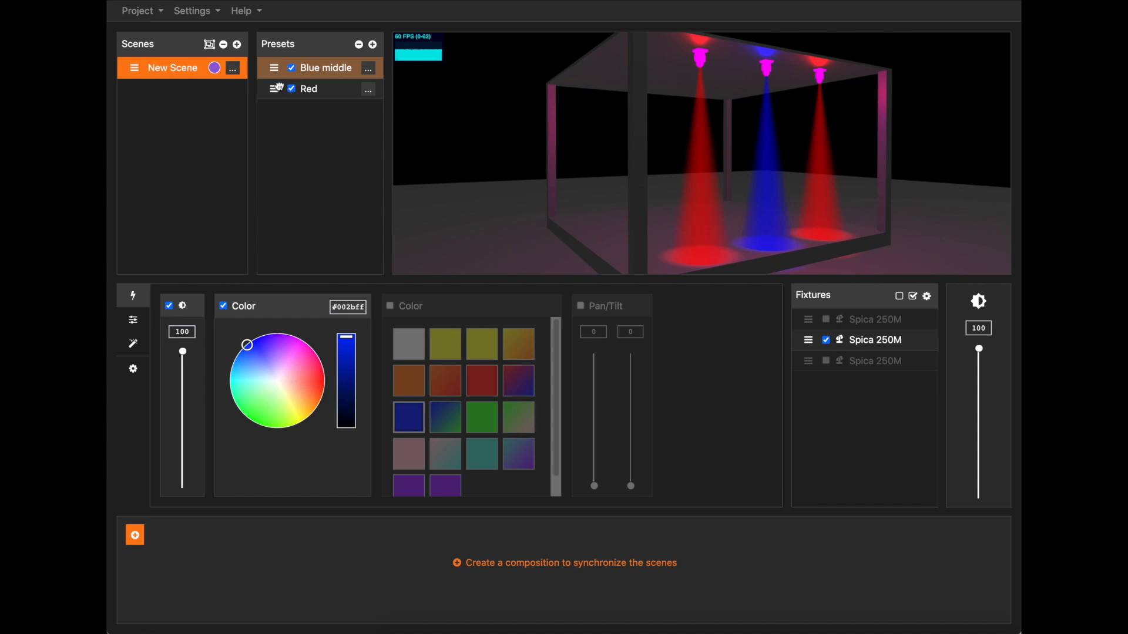
Step: Try placing the Red preset above Blue middle, restore the original order, and view the whole New Scene
drag(274, 68, 274, 91)
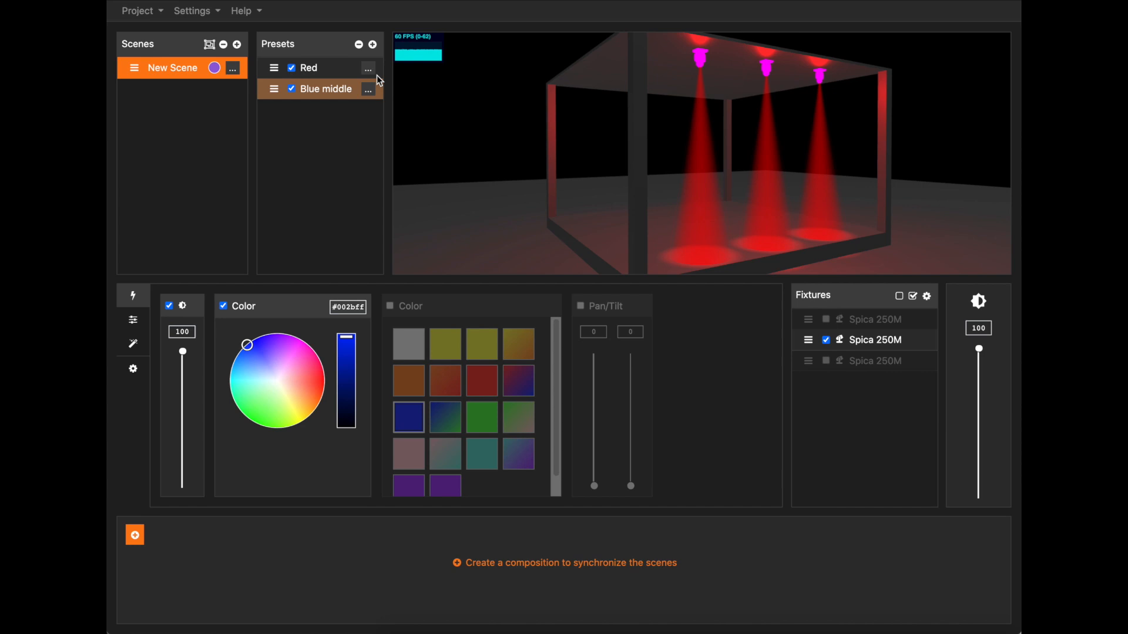
click(322, 78)
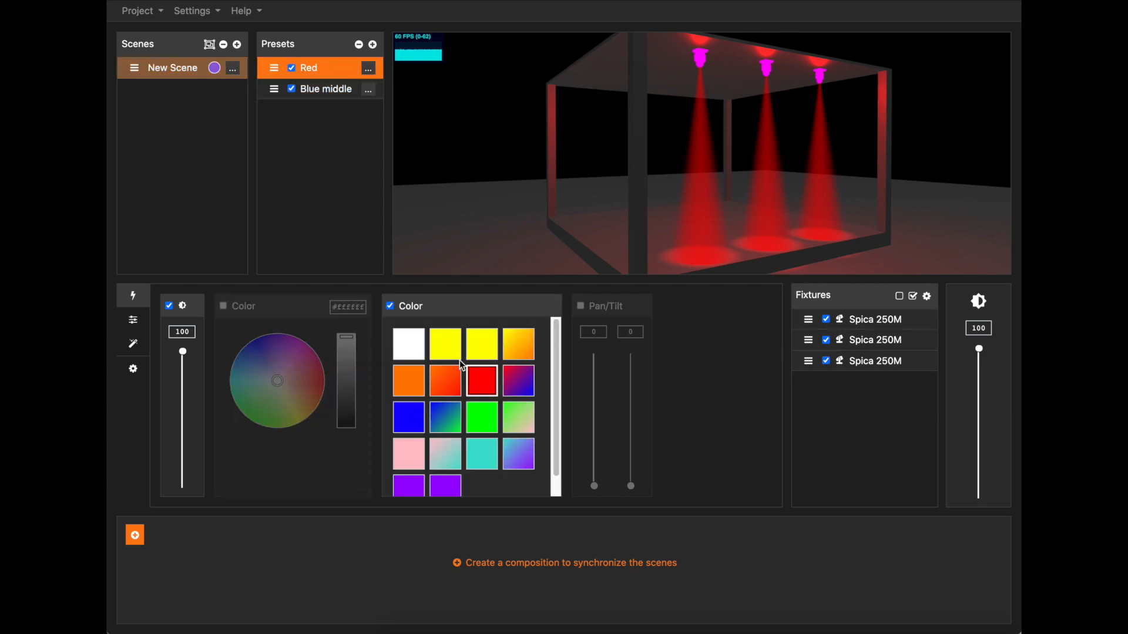
drag(274, 88, 274, 68)
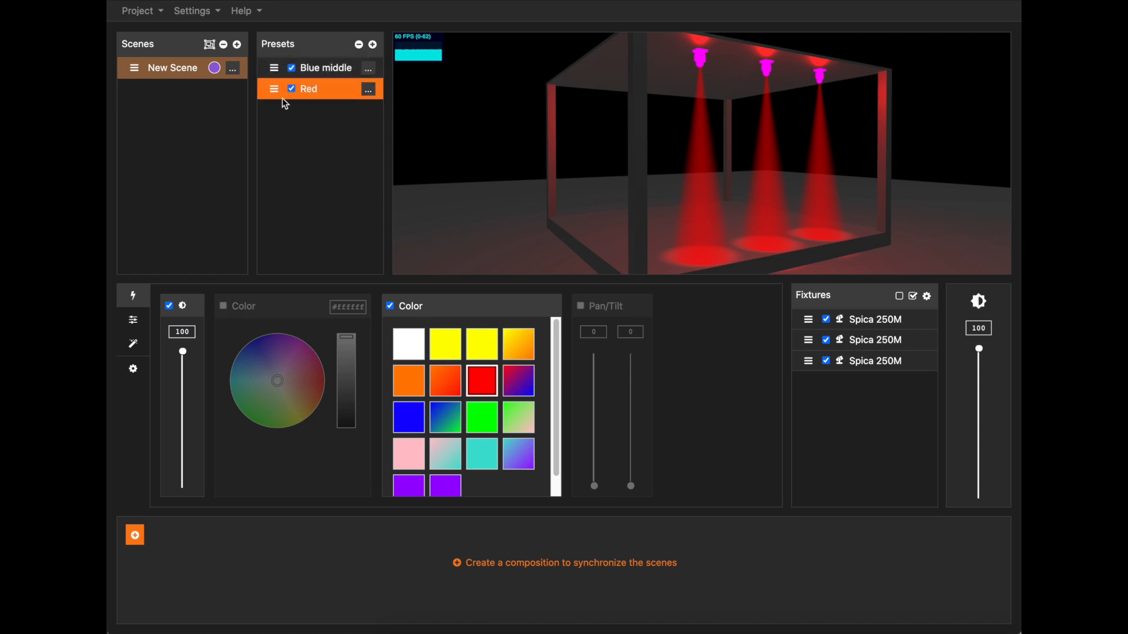
click(185, 70)
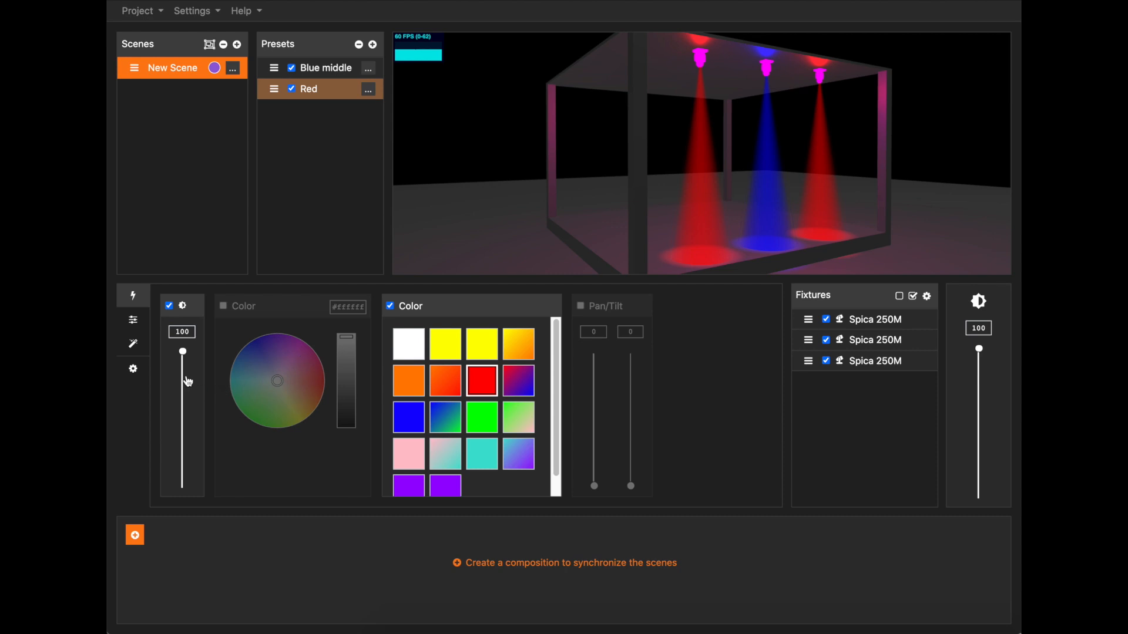
Step: Try the dimmer and a pan of 72.6 with a tilt of 50.9 on the Red preset, and disable Pan/Tilt
click(184, 357)
drag(183, 357, 183, 348)
drag(594, 421, 595, 401)
mouse_move(631, 414)
mouse_down()
mouse_move(629, 402)
mouse_move(627, 441)
mouse_move(627, 424)
mouse_up()
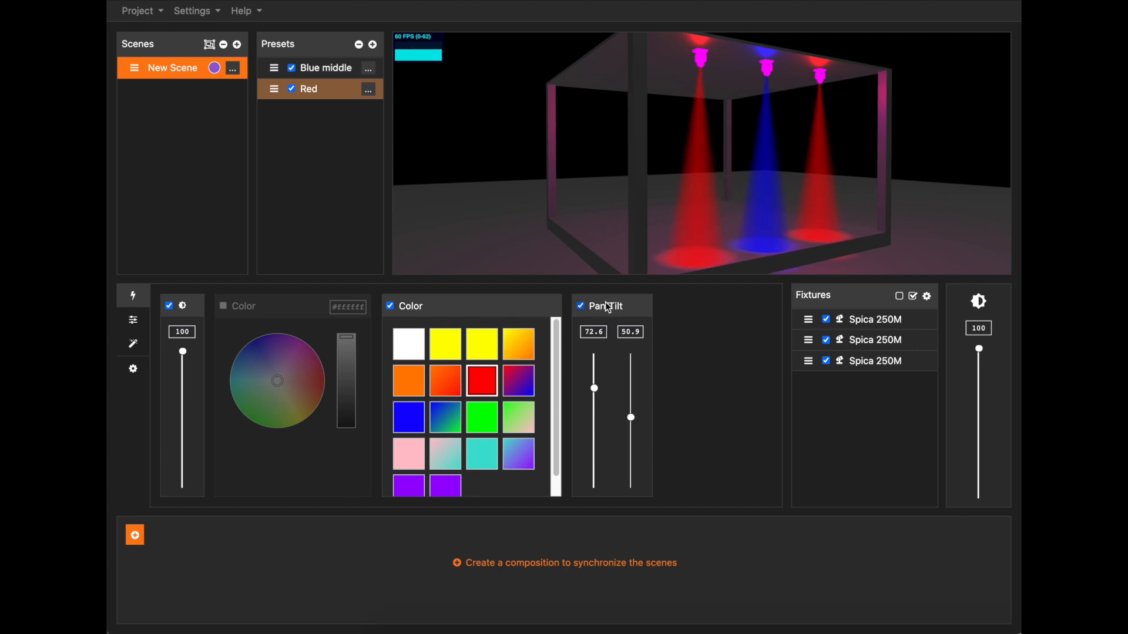
click(580, 306)
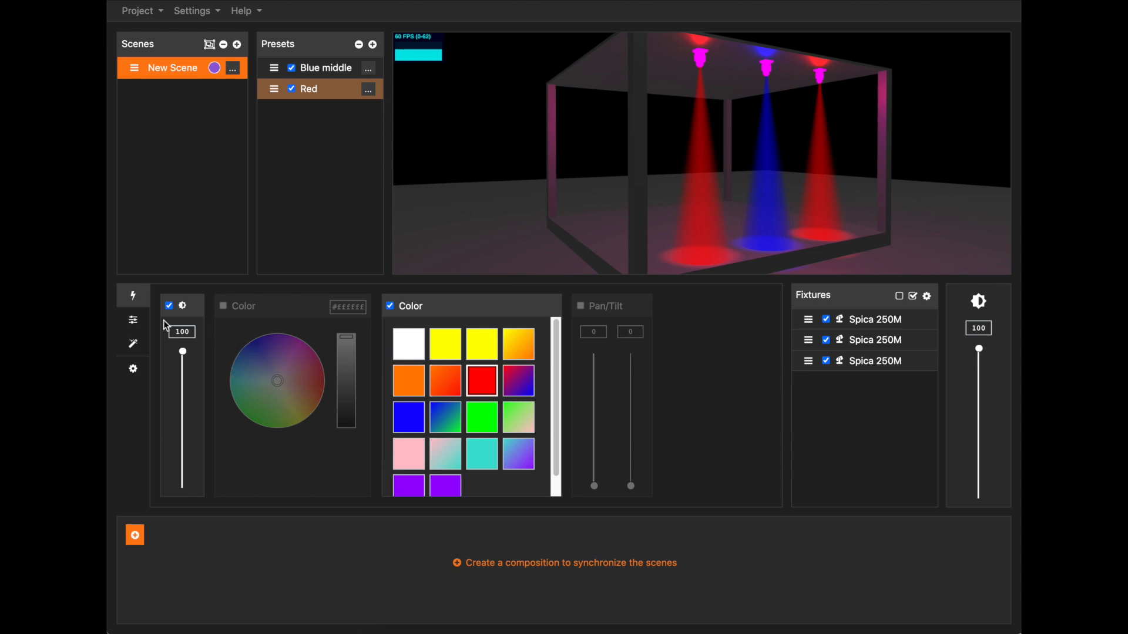
Step: Try the fourth Gobo Wheel slot and the third Gobo rotation option among the Red preset's individual channels, and disable both channels
click(133, 323)
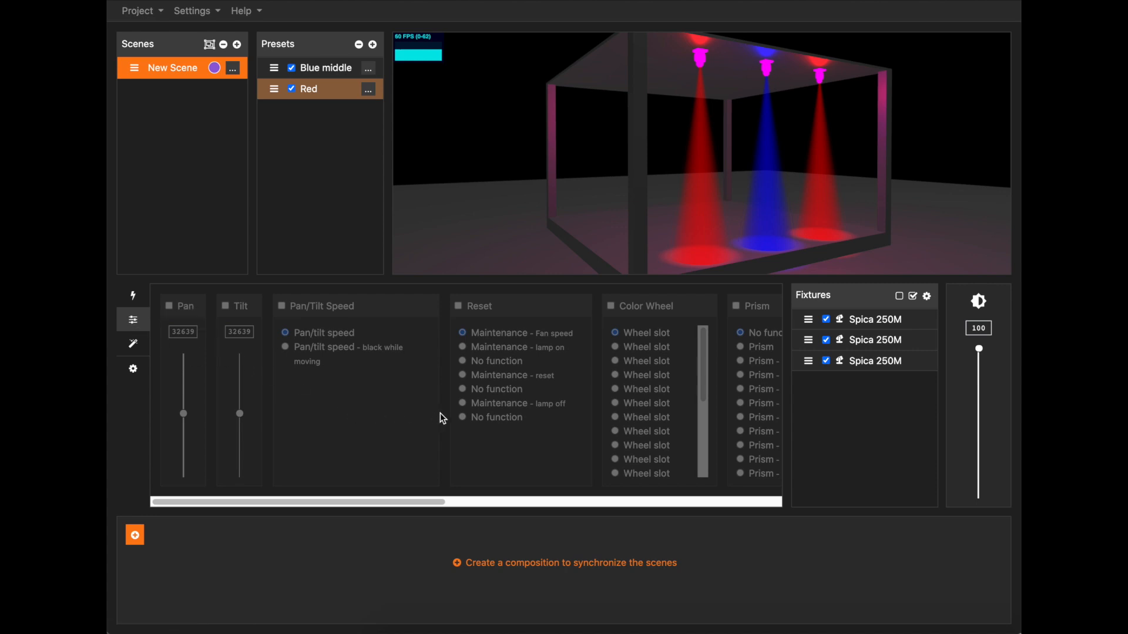
scroll(385, 432, right, 8)
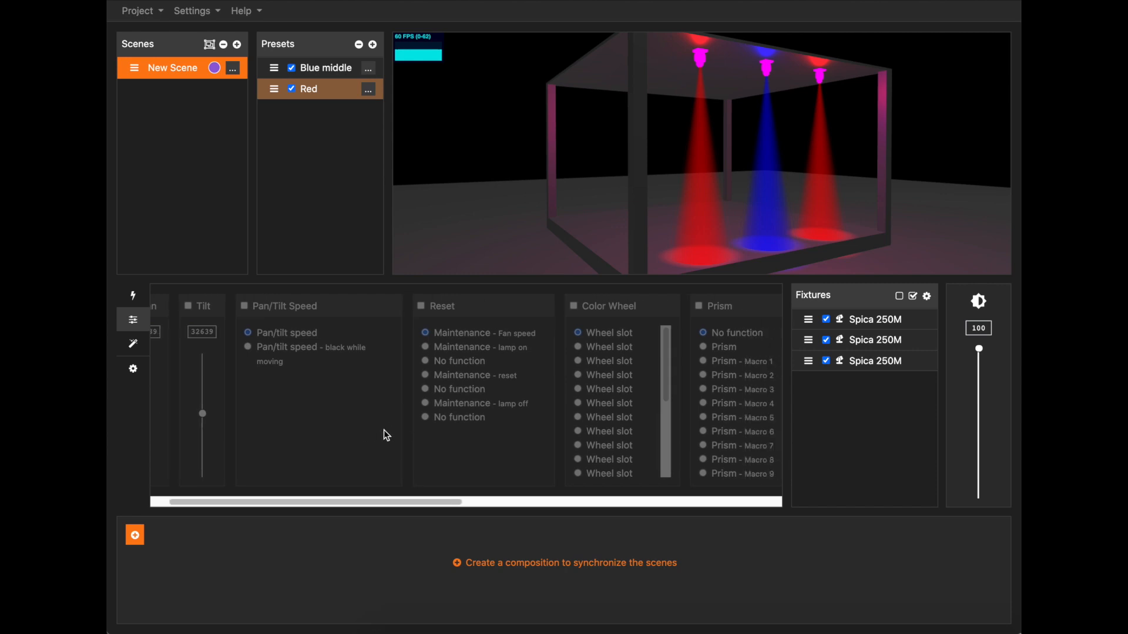
scroll(385, 433, right, 14)
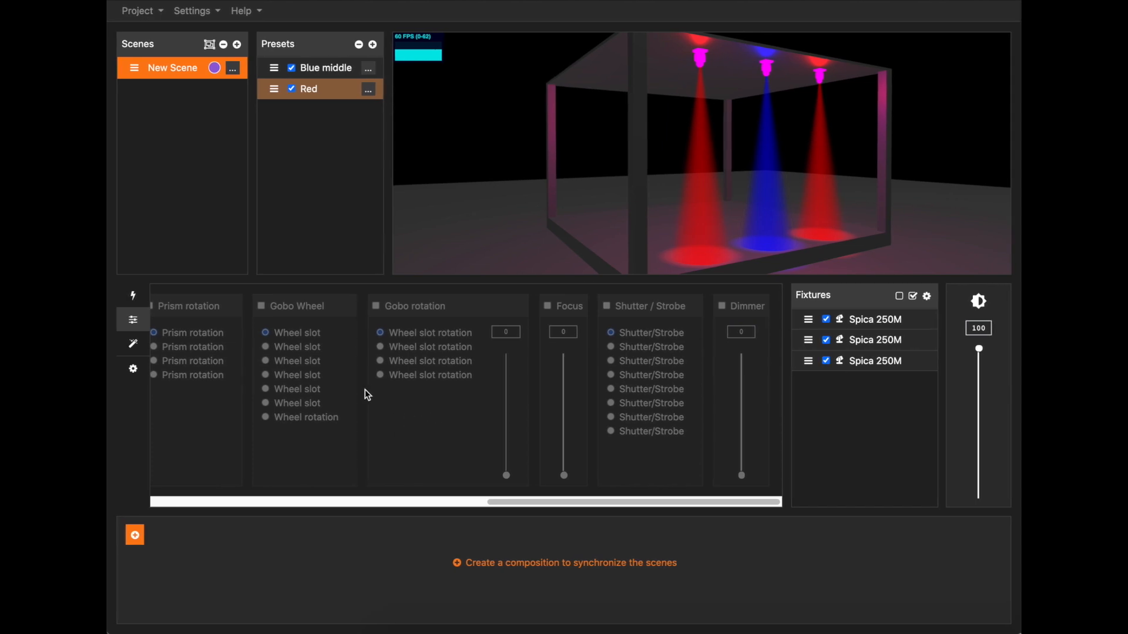
scroll(407, 408, left, 2)
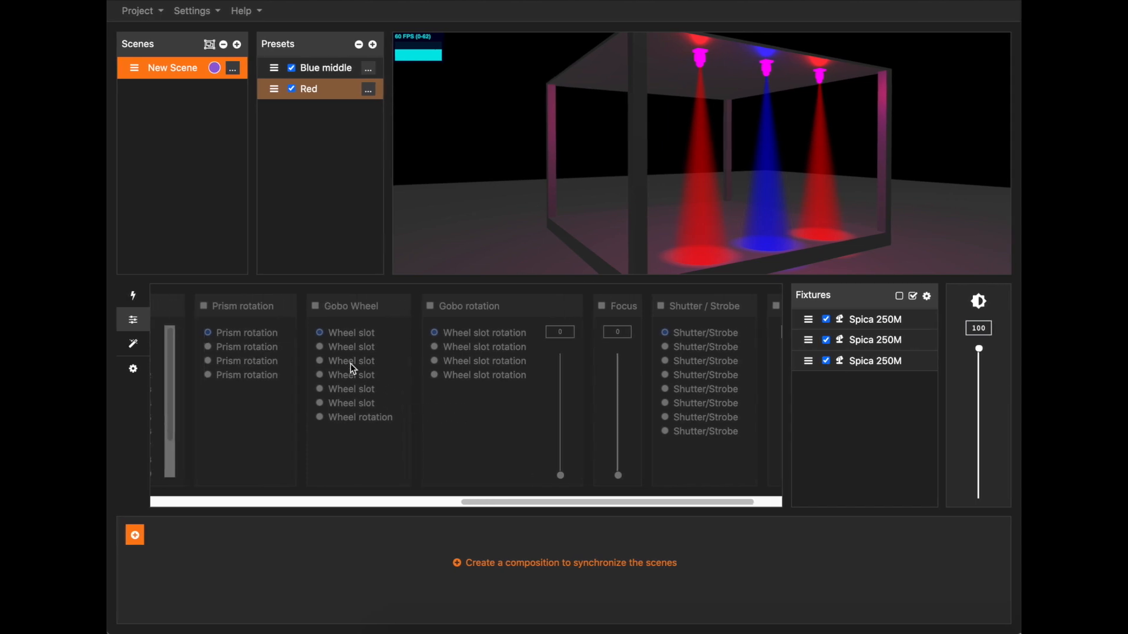
click(341, 351)
click(334, 375)
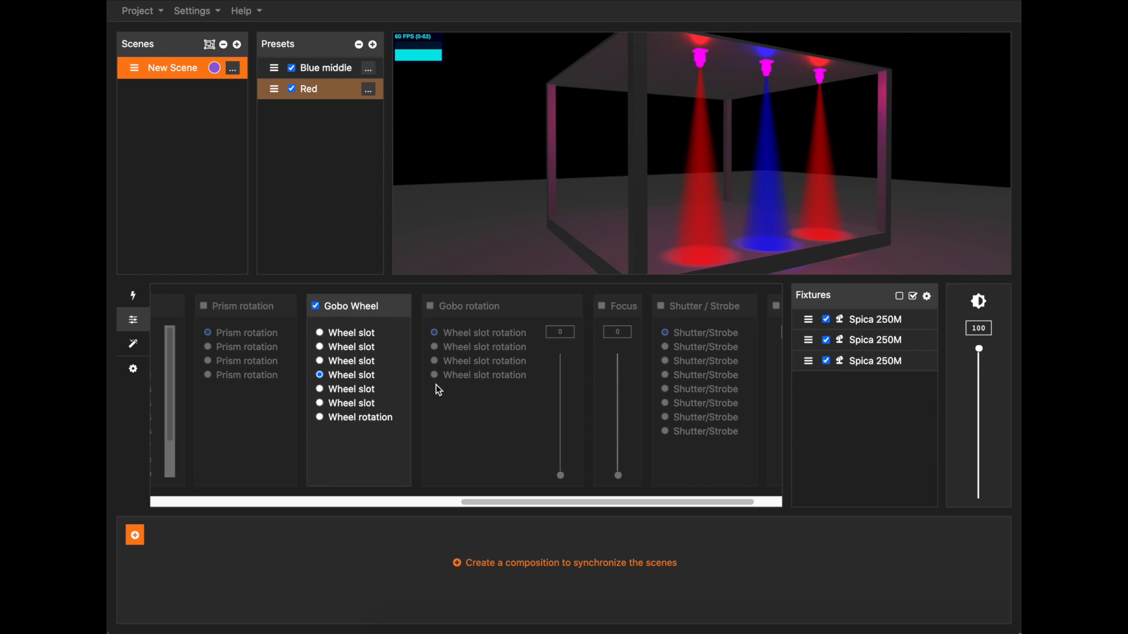
click(485, 361)
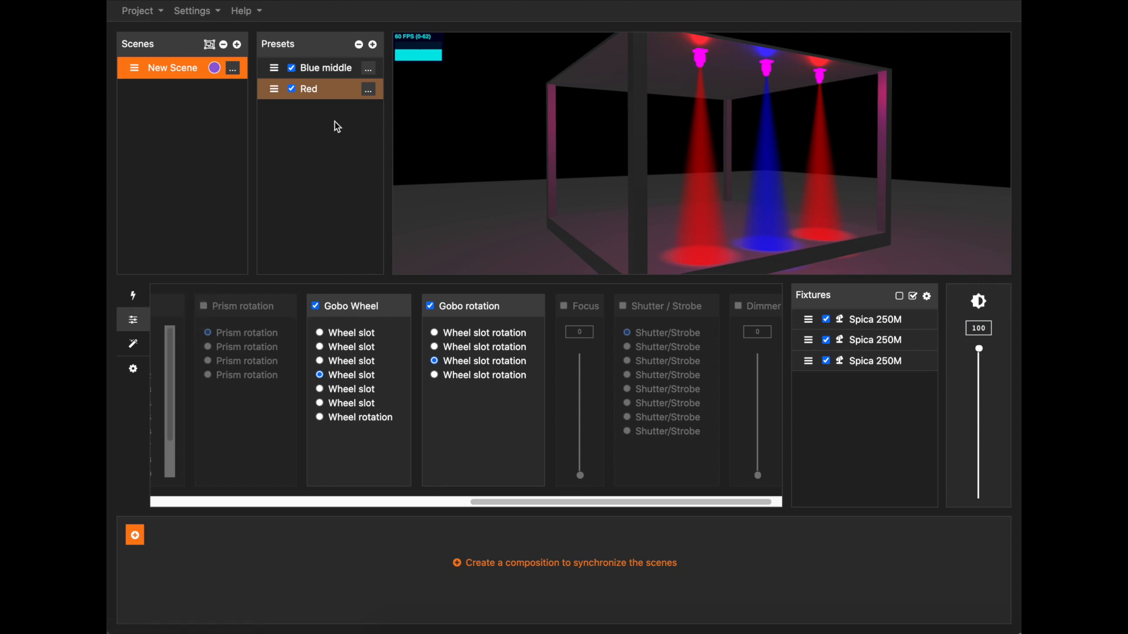
click(353, 308)
click(481, 306)
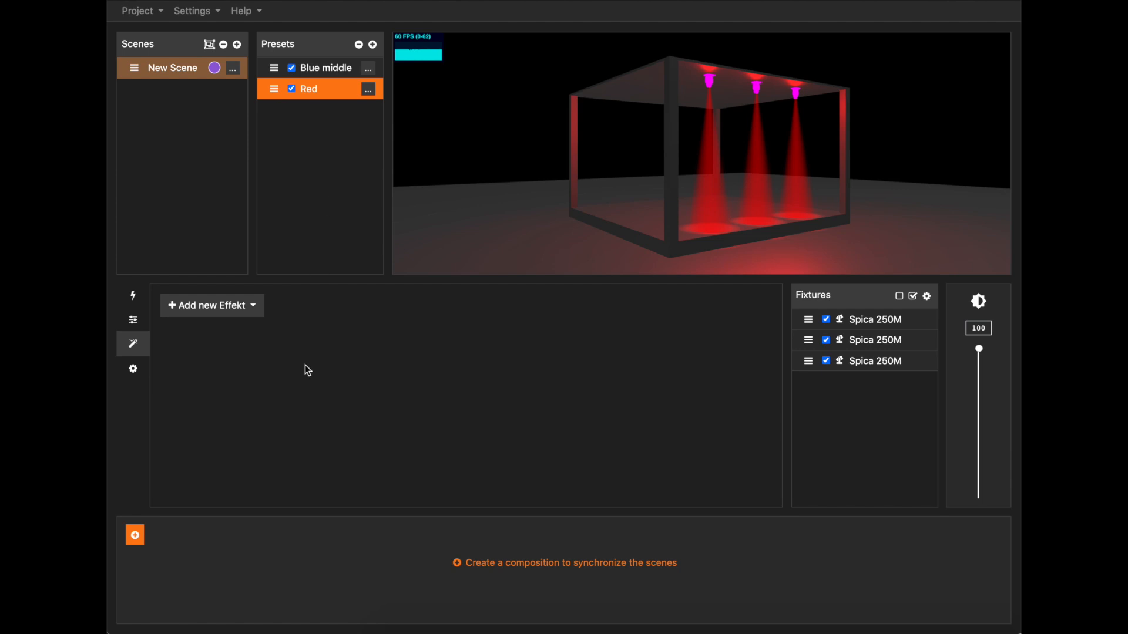
Step: Add a Curve effect to the Red preset and apply it to Tilt
click(247, 309)
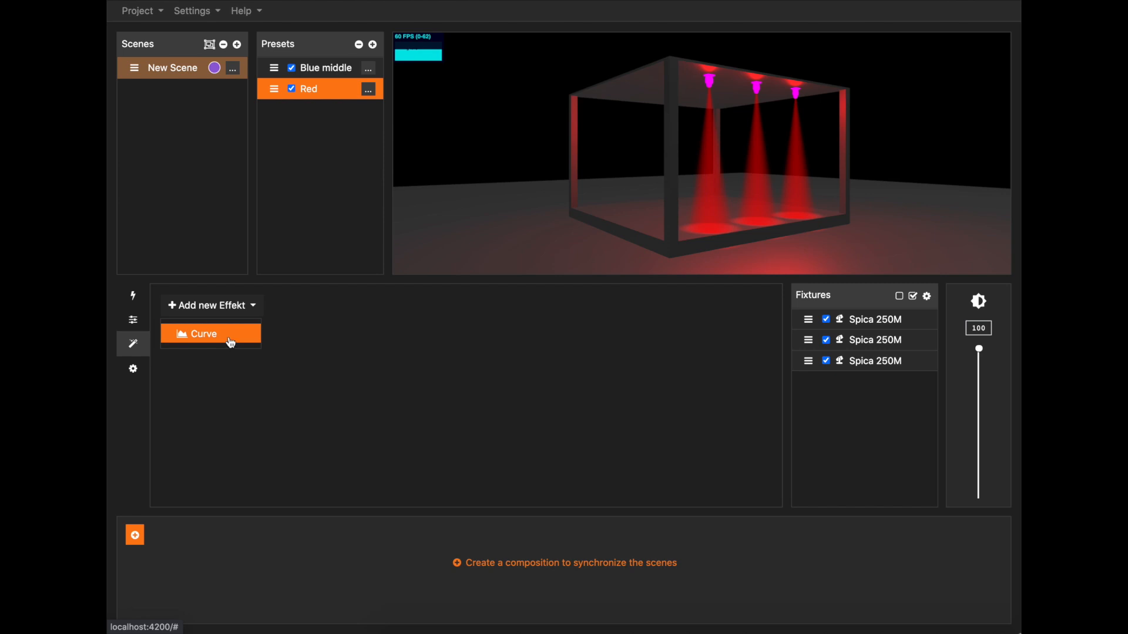
click(230, 343)
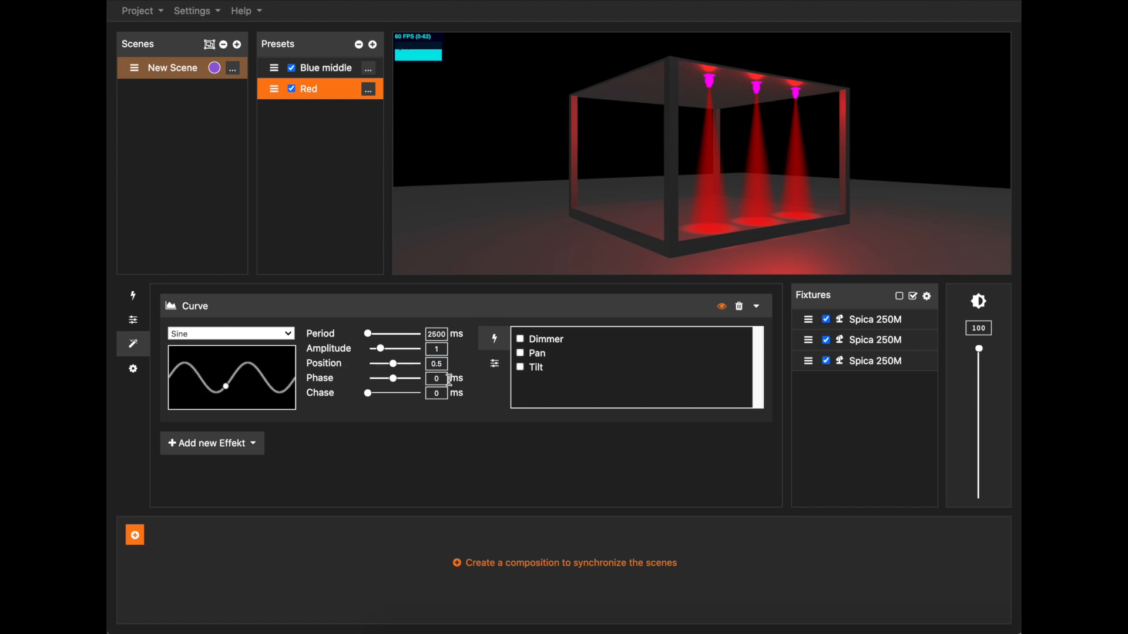
click(521, 369)
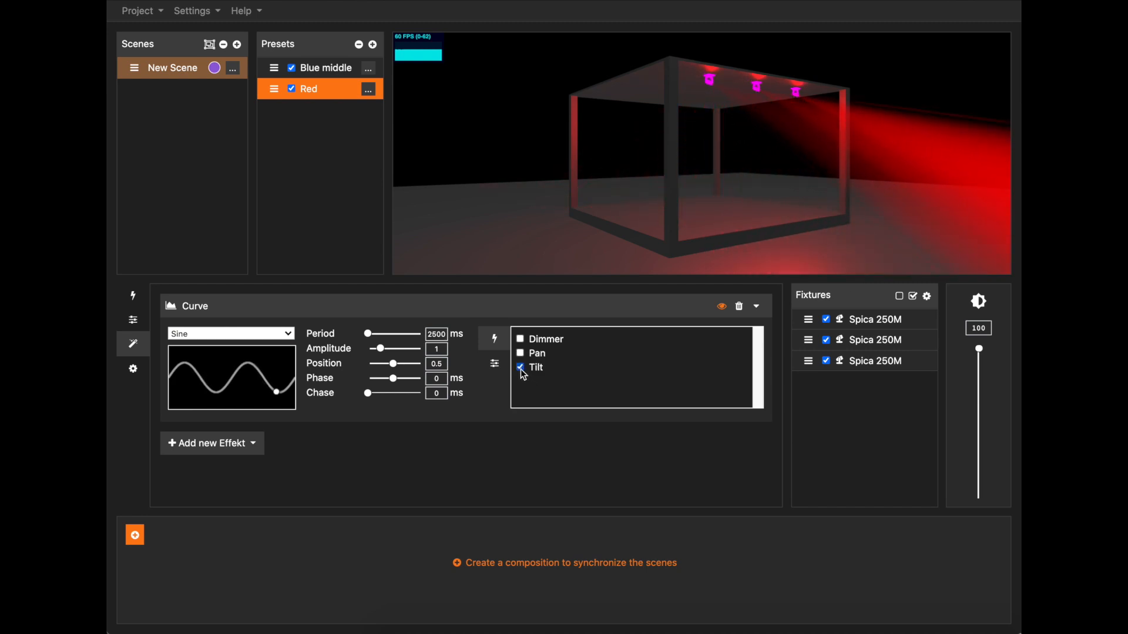
drag(812, 140, 815, 169)
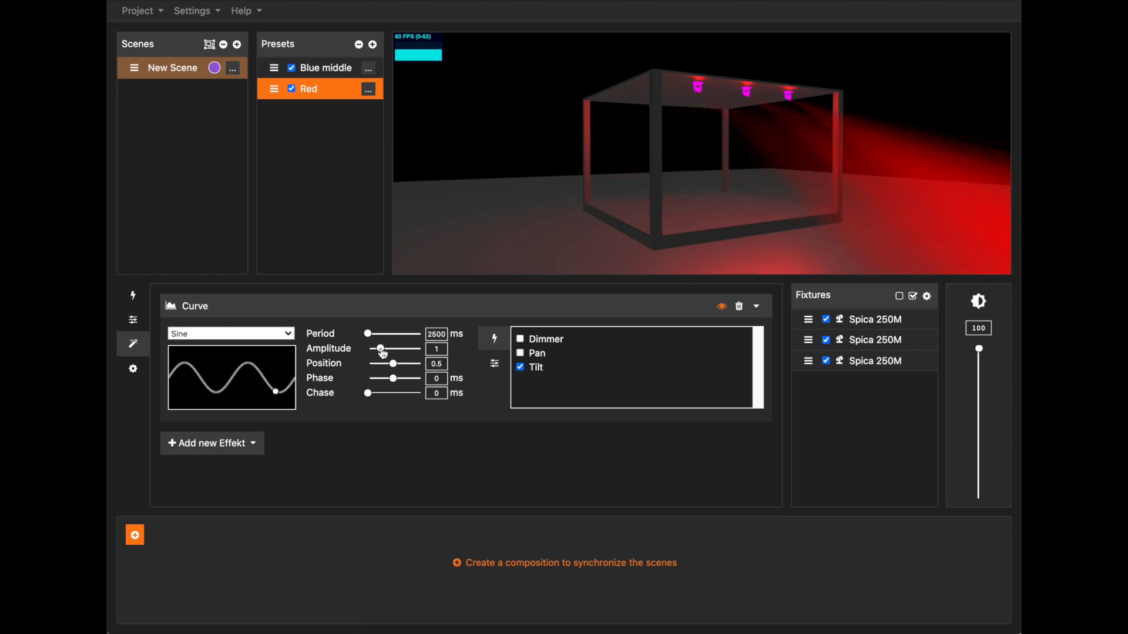
Step: Set the Red preset's tilt curve to an amplitude of 0.93, a position of 0.55 and a chase of 471 ms
mouse_move(383, 352)
mouse_down()
mouse_move(396, 354)
mouse_move(380, 355)
mouse_up()
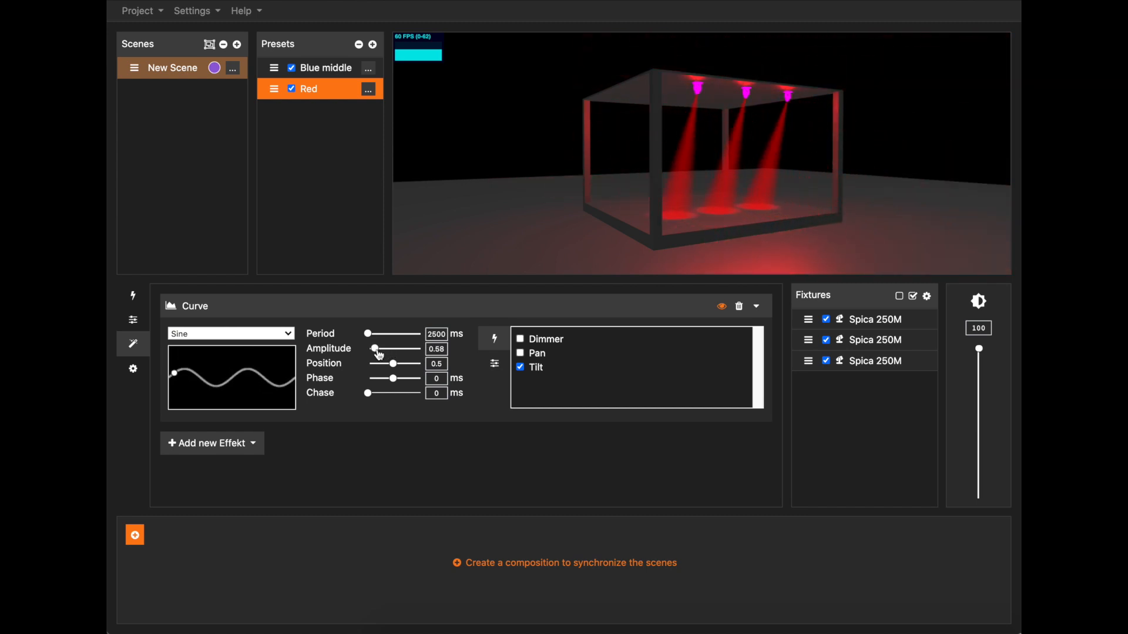
mouse_move(392, 365)
mouse_down()
mouse_move(373, 373)
mouse_move(418, 372)
mouse_move(397, 371)
mouse_move(380, 349)
mouse_up()
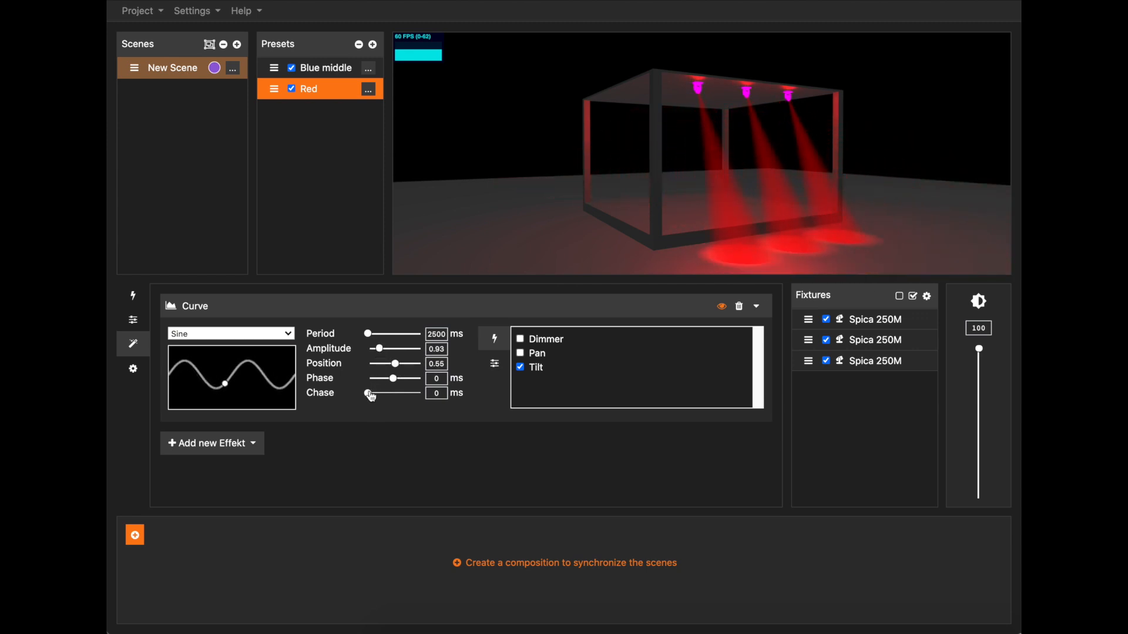
drag(370, 399, 396, 397)
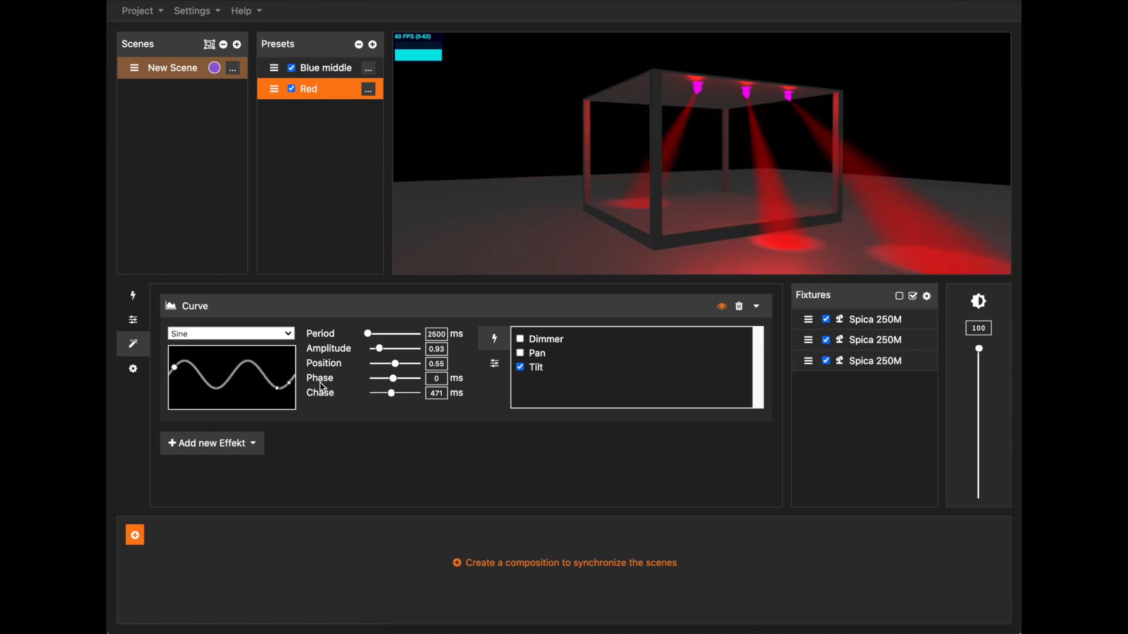
drag(608, 210, 626, 210)
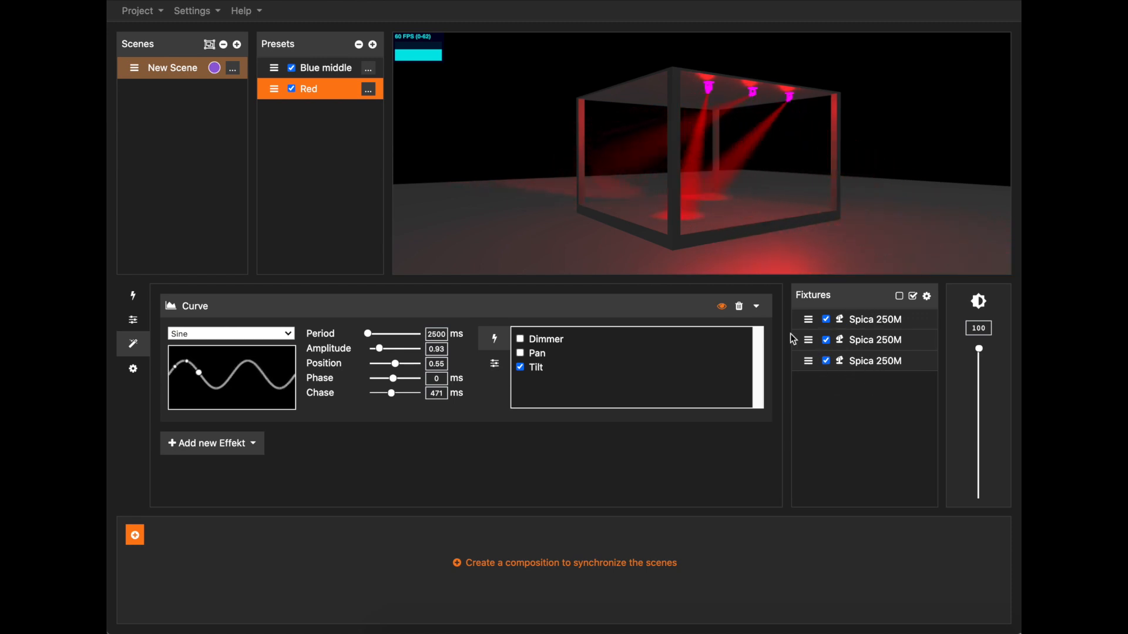
Step: Try the Red preset with only the first Spica 250M, and re-enable the second and third fixtures one by one
click(826, 340)
click(826, 361)
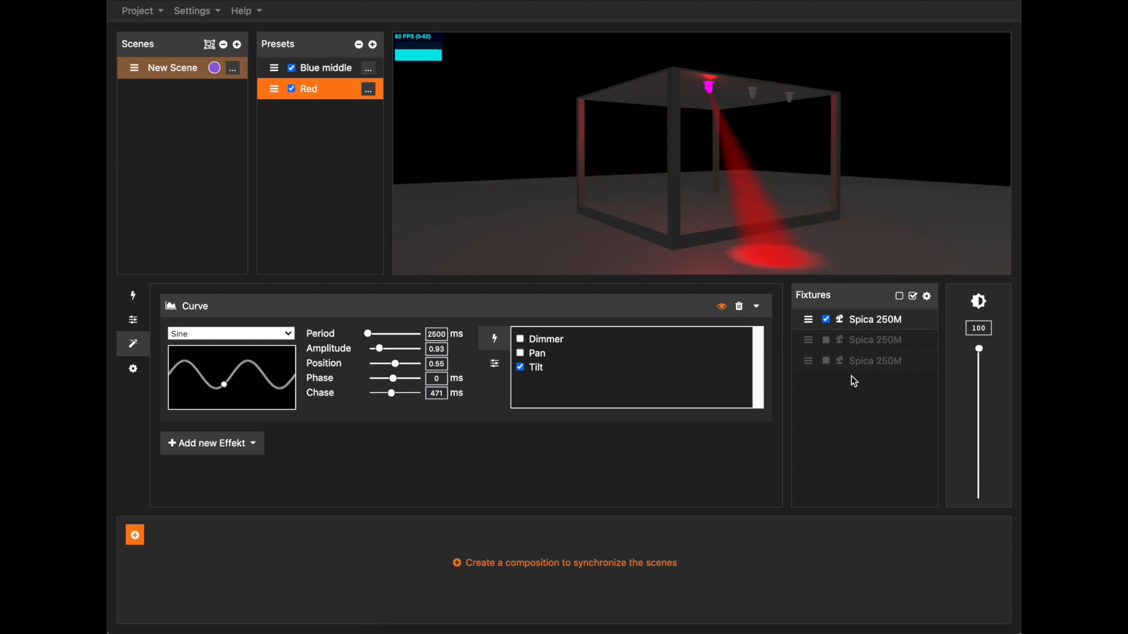
click(826, 340)
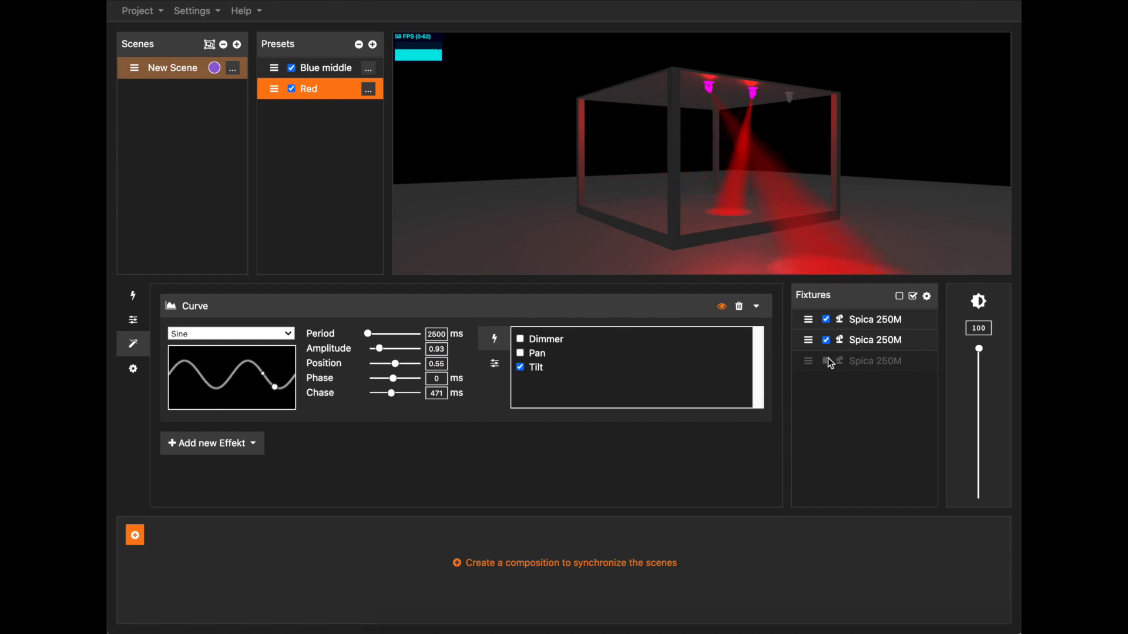
click(826, 362)
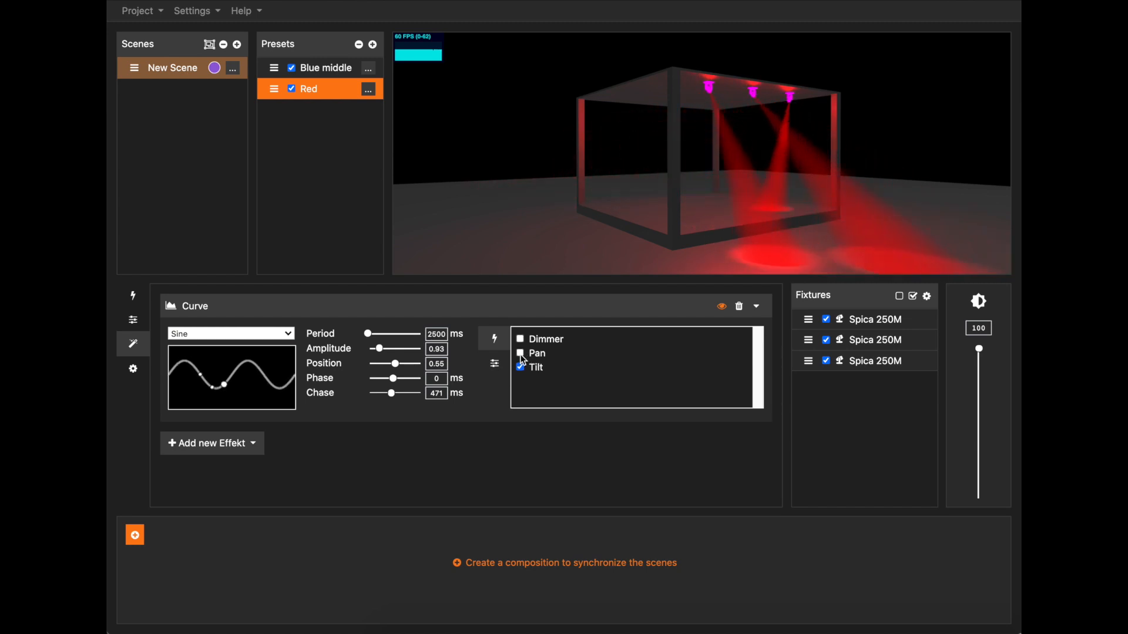
Step: Try applying the curve effect to Pan as well, and remove Pan from the effect again
click(521, 354)
drag(762, 214, 812, 201)
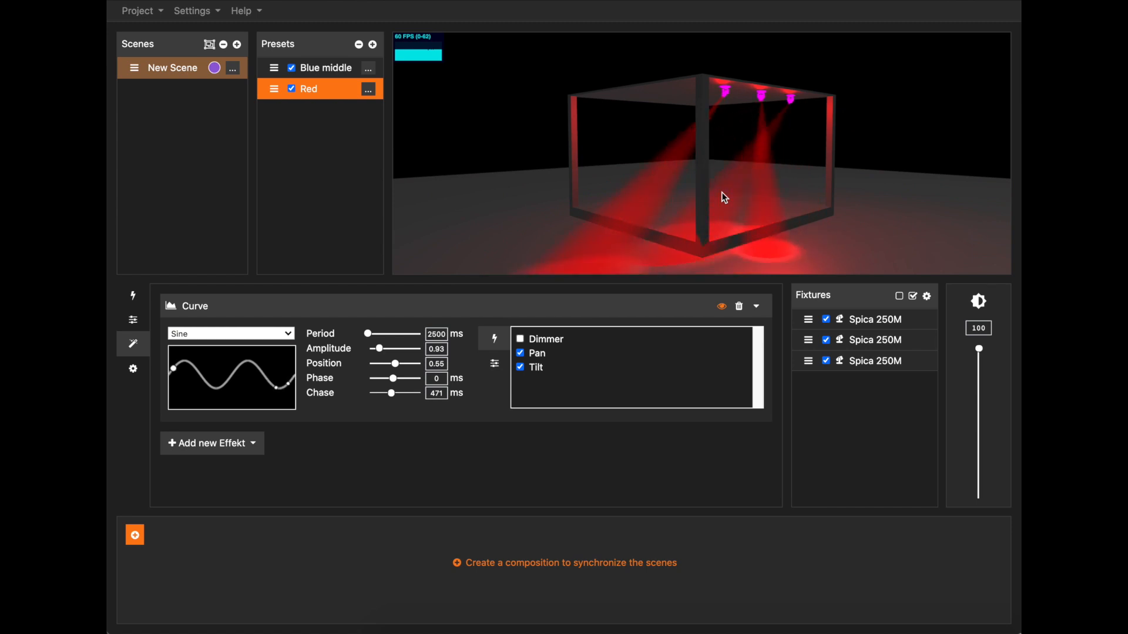
scroll(724, 197, down, 5)
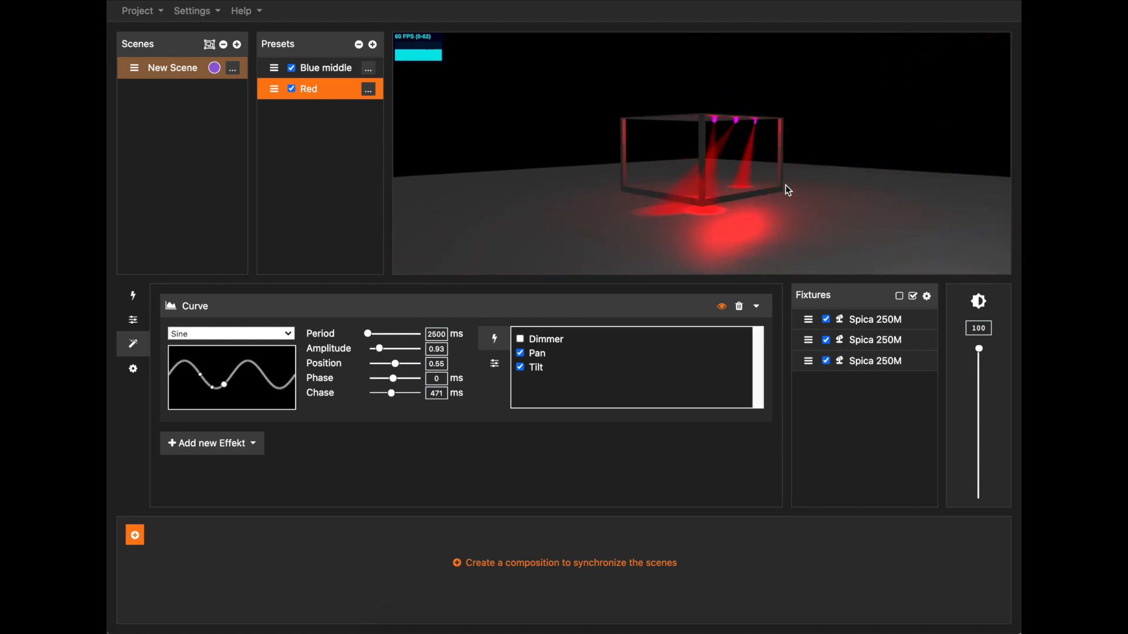
click(521, 353)
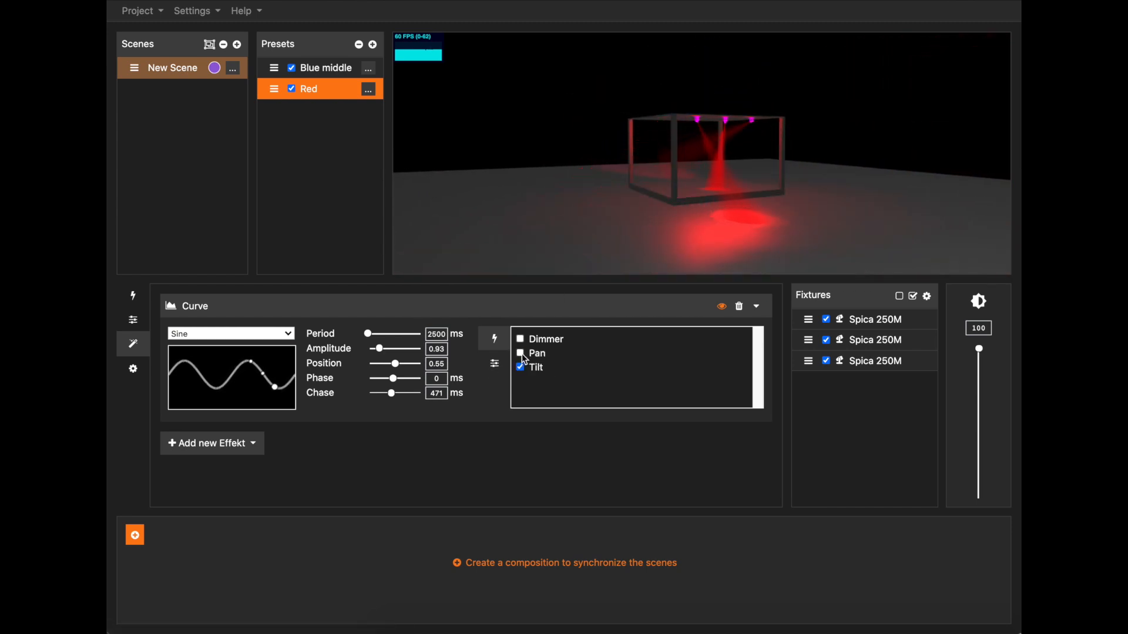
scroll(715, 210, up, 5)
scroll(714, 206, down, 5)
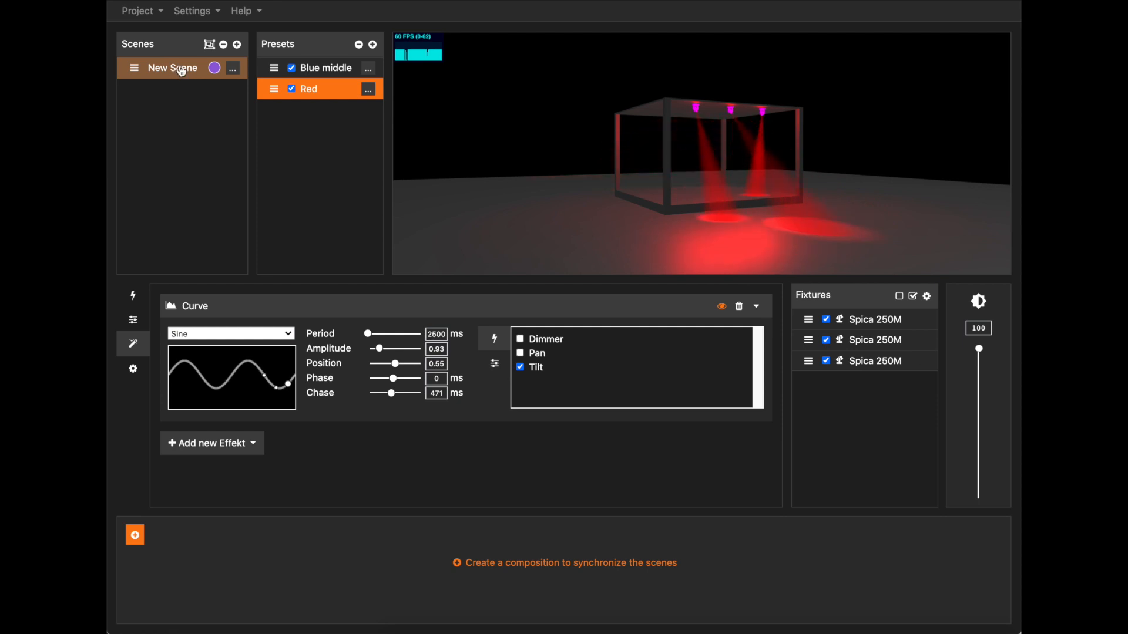
Step: Rename the scene as Chorus and view its combined presets in the 3D preview
click(215, 69)
click(233, 68)
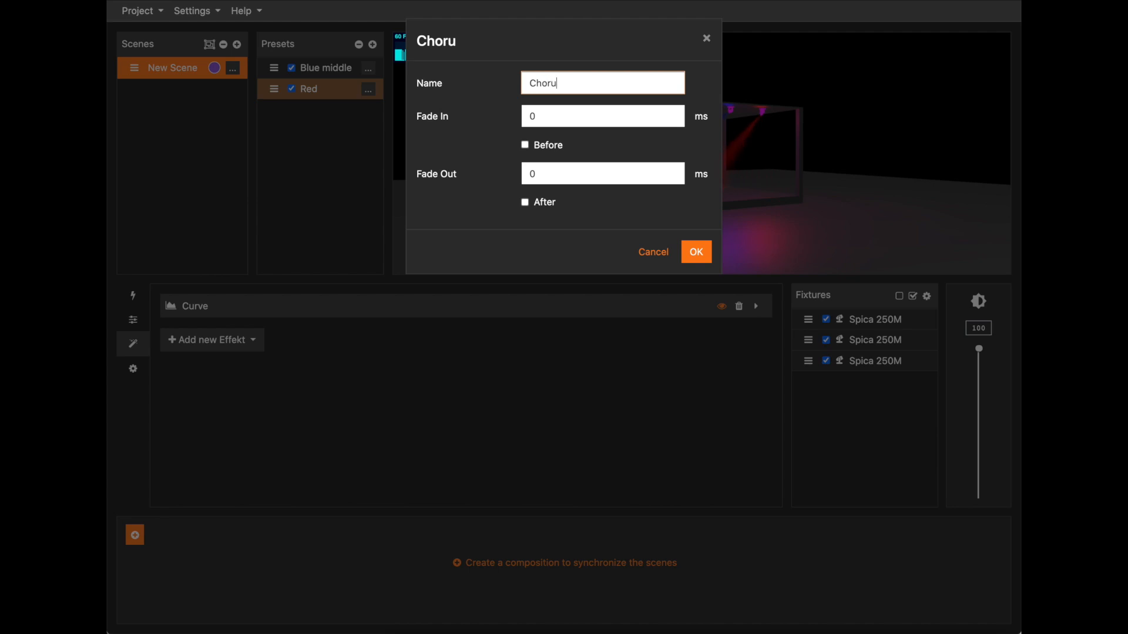
click(695, 253)
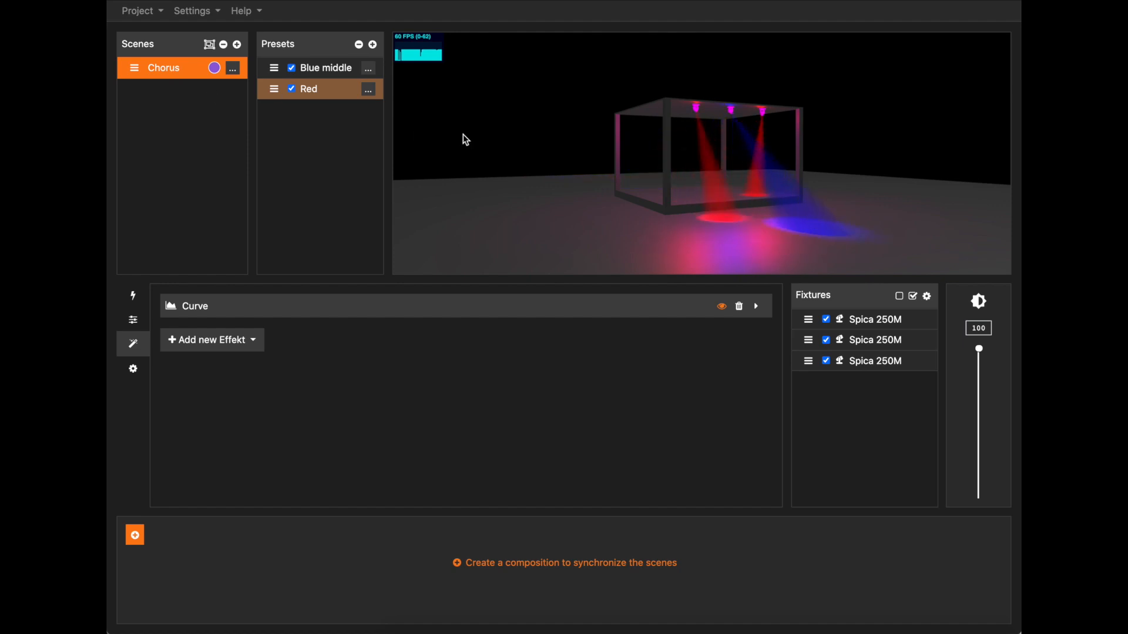
scroll(564, 155, up, 10)
scroll(564, 155, down, 10)
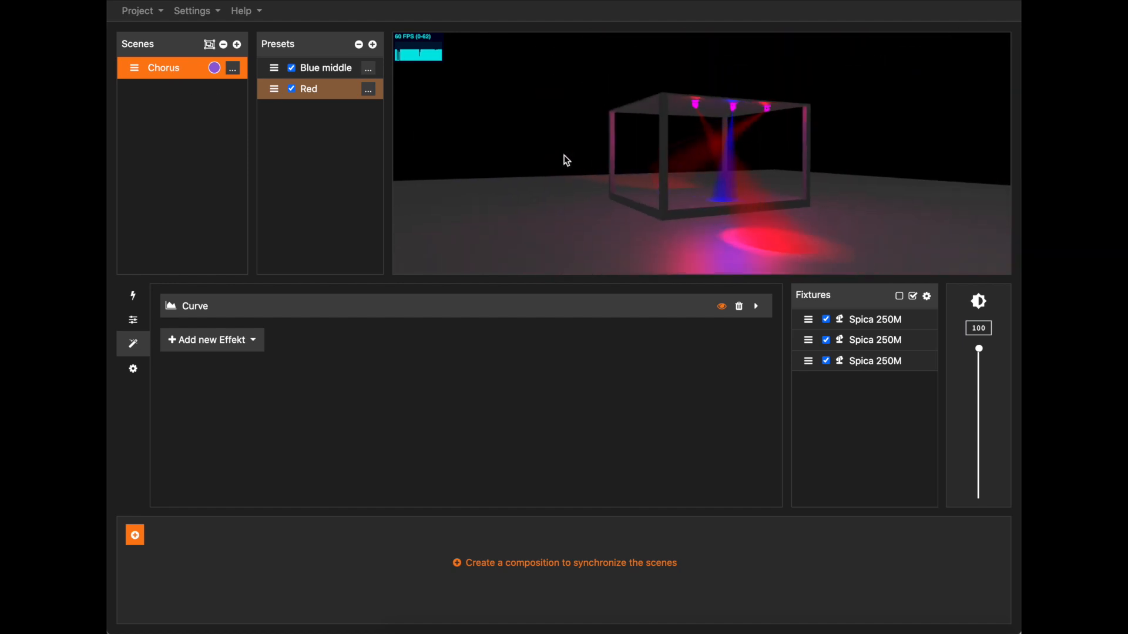
scroll(564, 155, up, 10)
scroll(564, 155, down, 8)
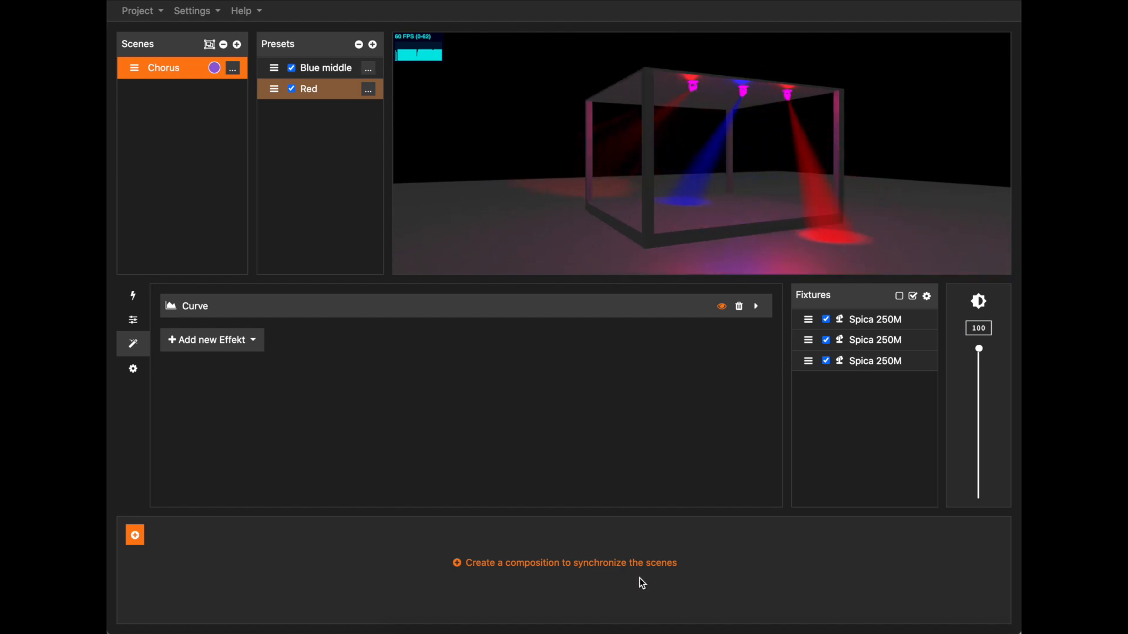
Step: Create the composition Alive from the audio file 09 Alive.mp3 and apply a snapping musical grid at 100 BPM, 4/4, resolution 1/1
click(537, 568)
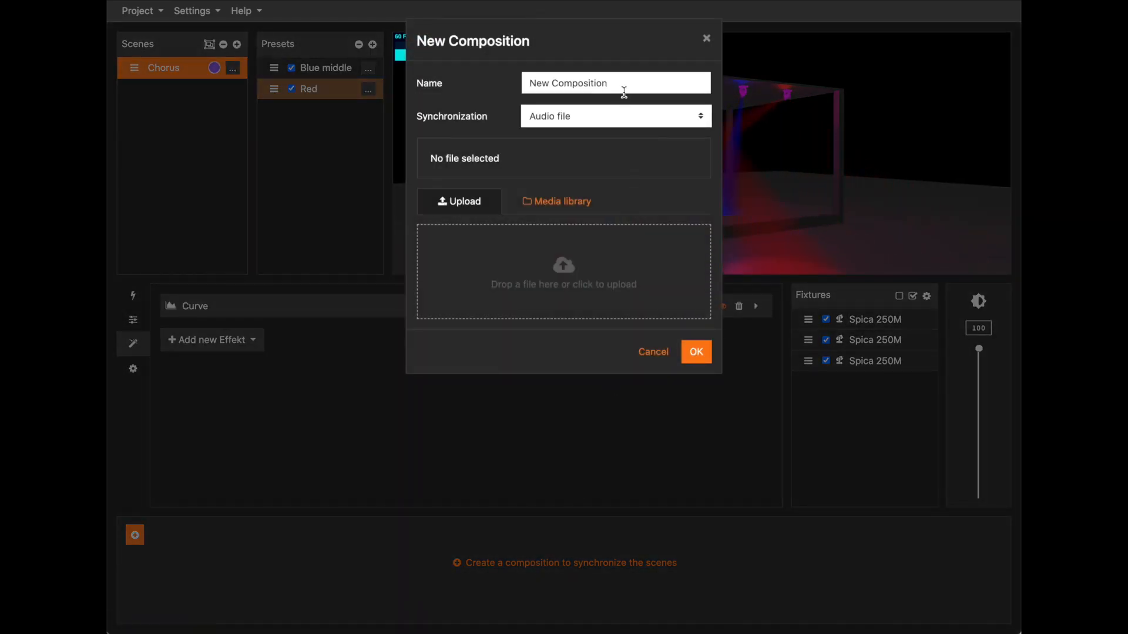
text(Alive)
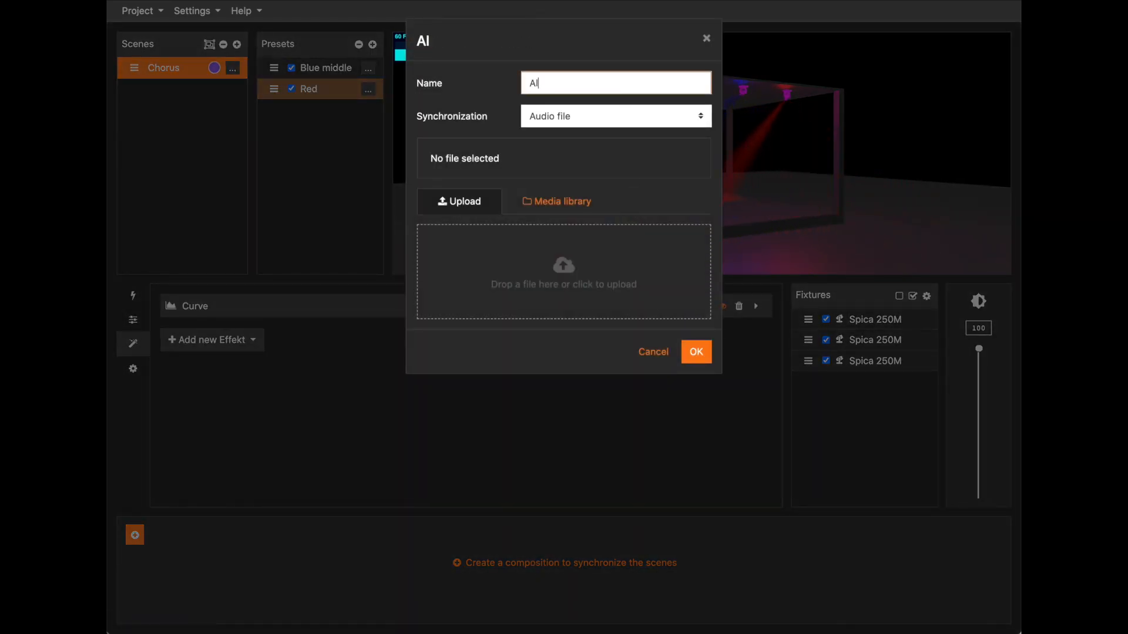
click(562, 284)
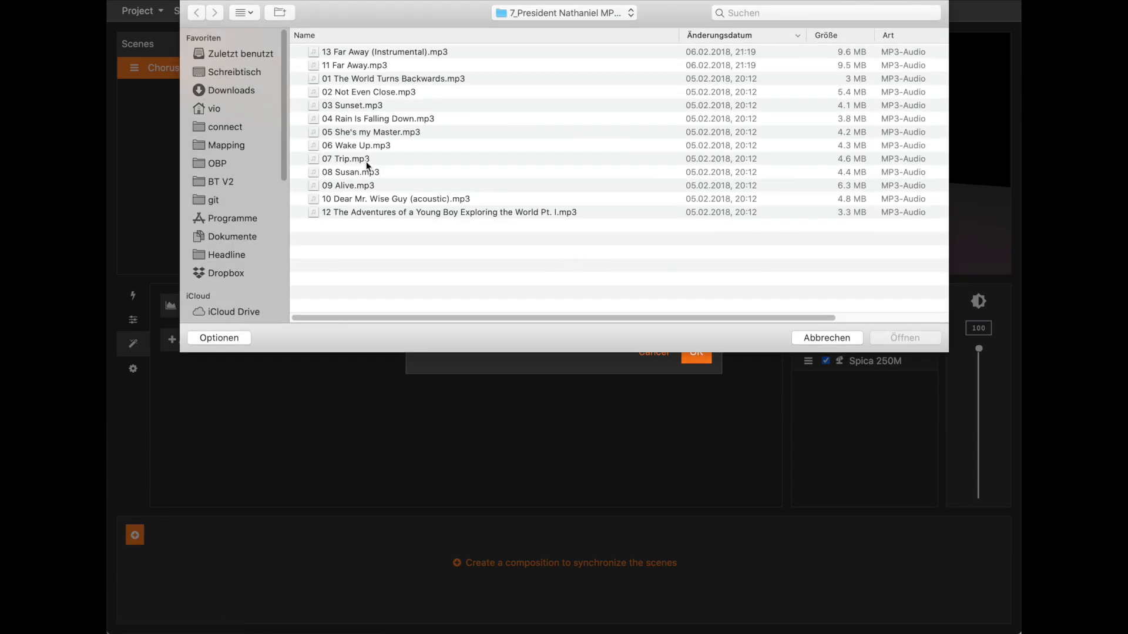
double_click(347, 184)
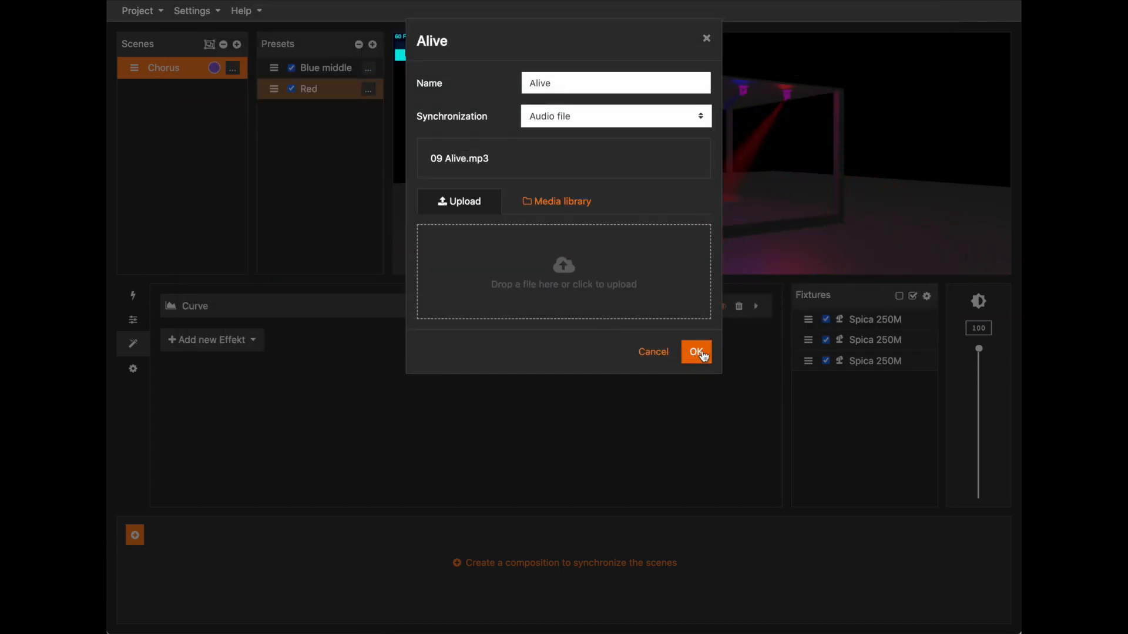
click(696, 351)
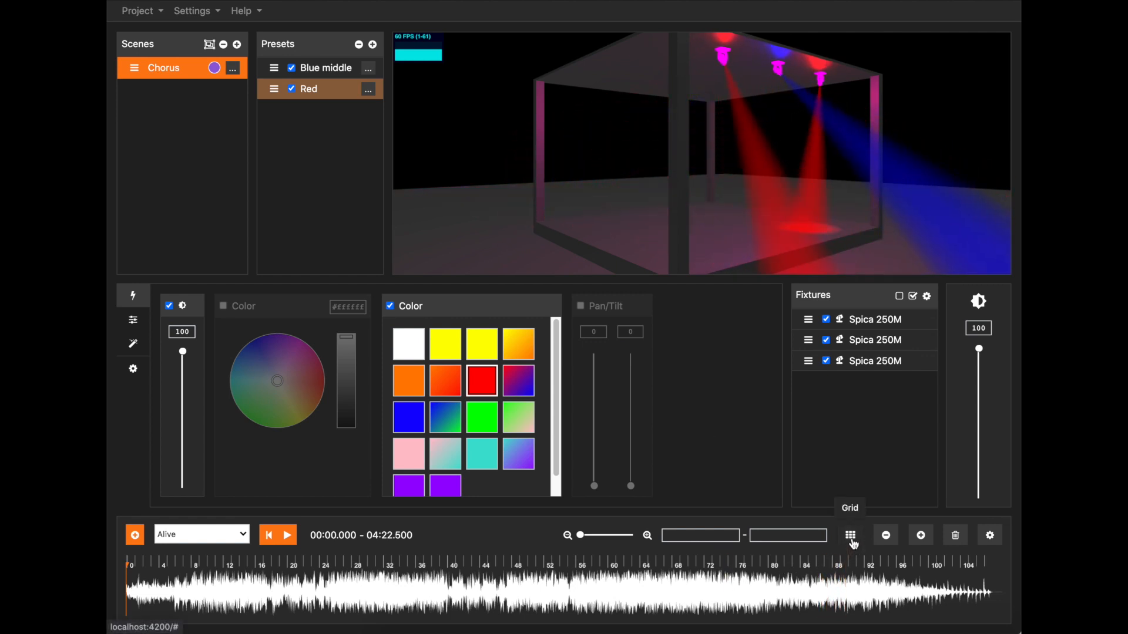
click(852, 538)
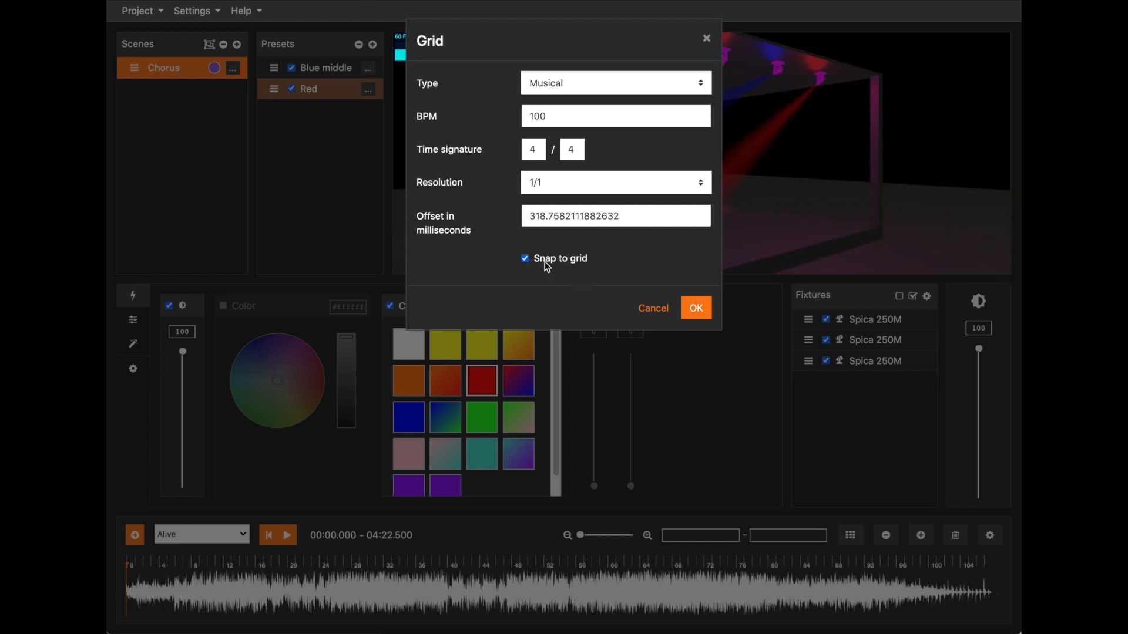
click(698, 312)
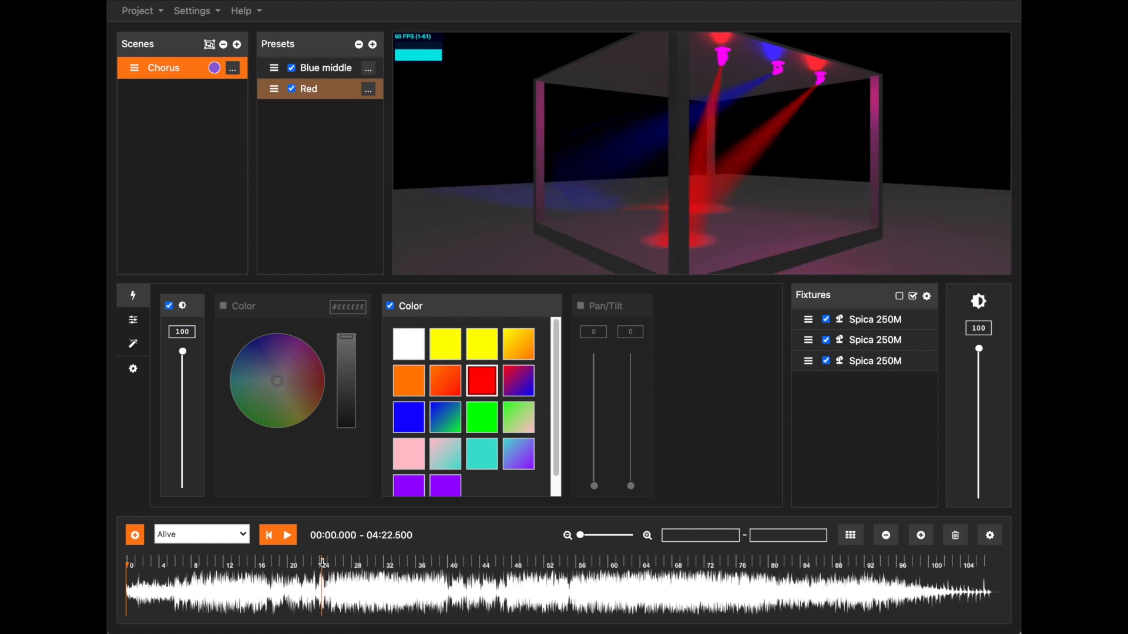
Step: Locate the chorus by playing the song, and place a Chorus region on the timeline from about 61.5 s to 72.3 s
click(647, 535)
click(647, 535)
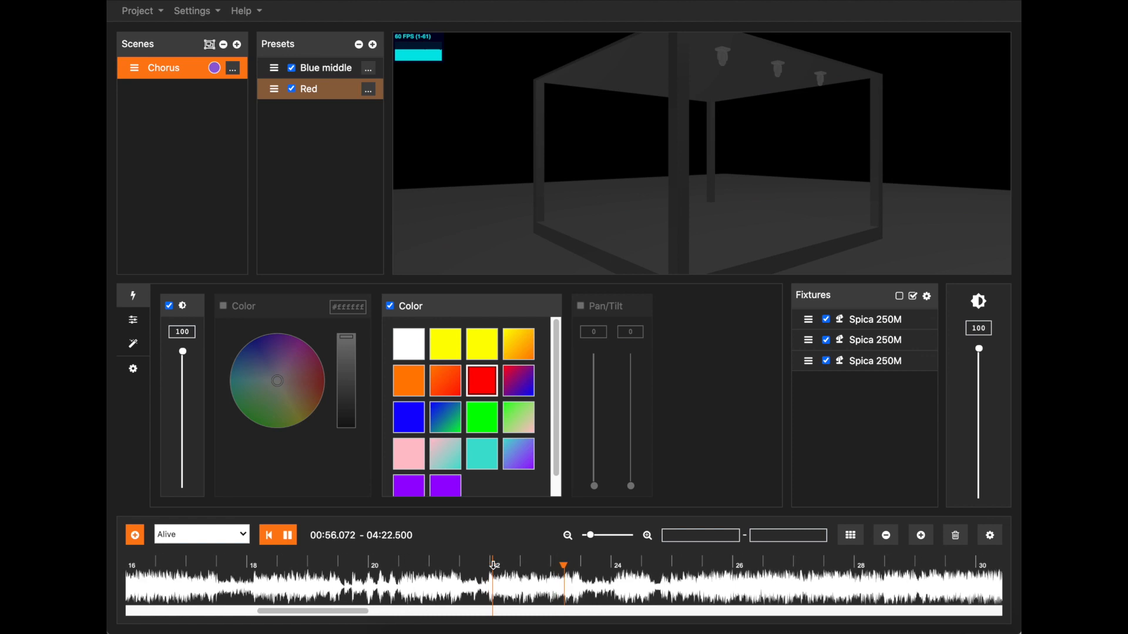
key(space)
click(627, 560)
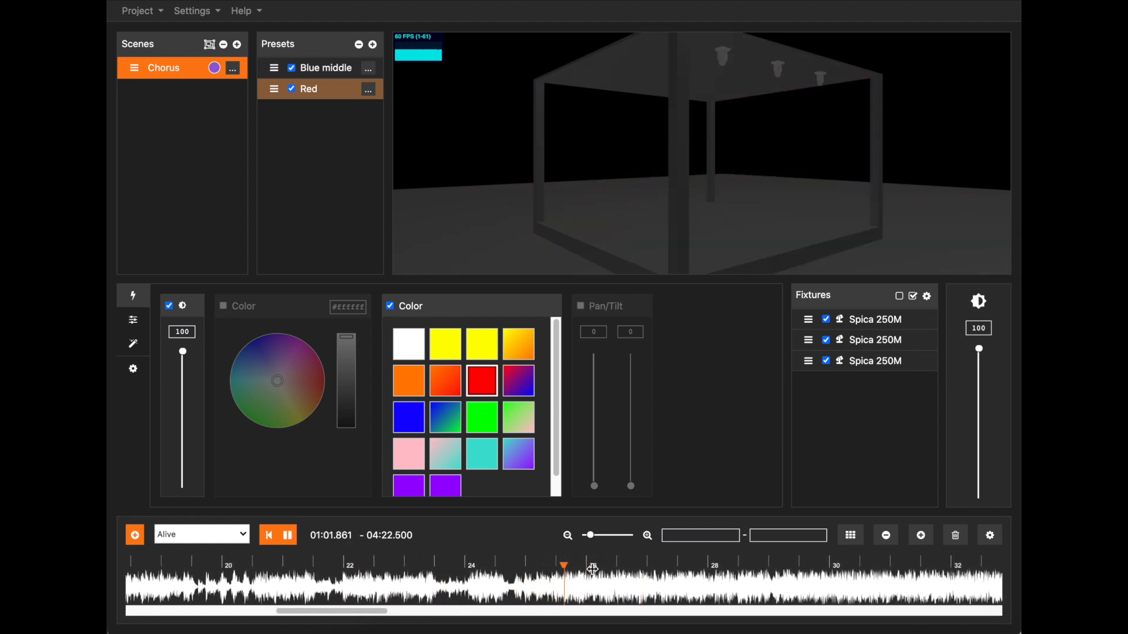
click(551, 565)
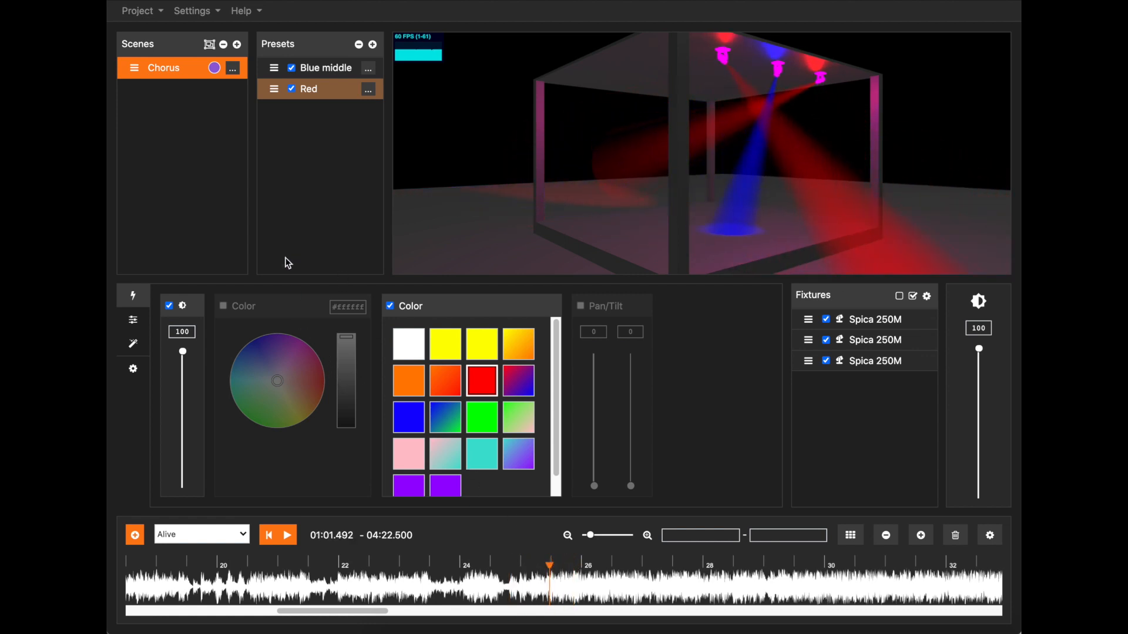
click(505, 578)
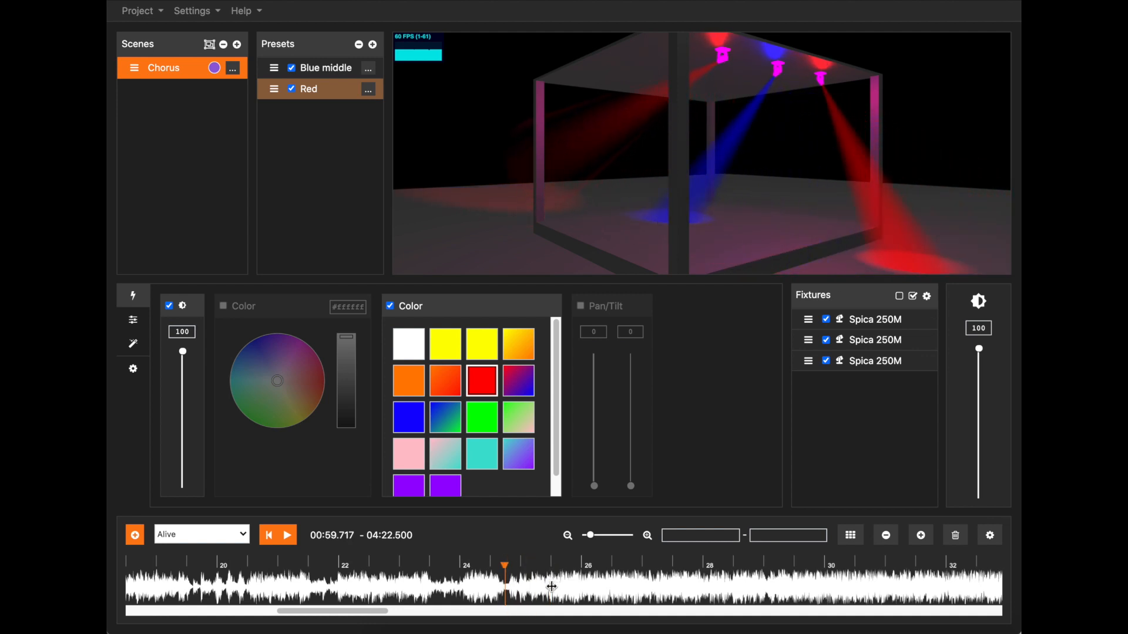
drag(555, 585, 821, 593)
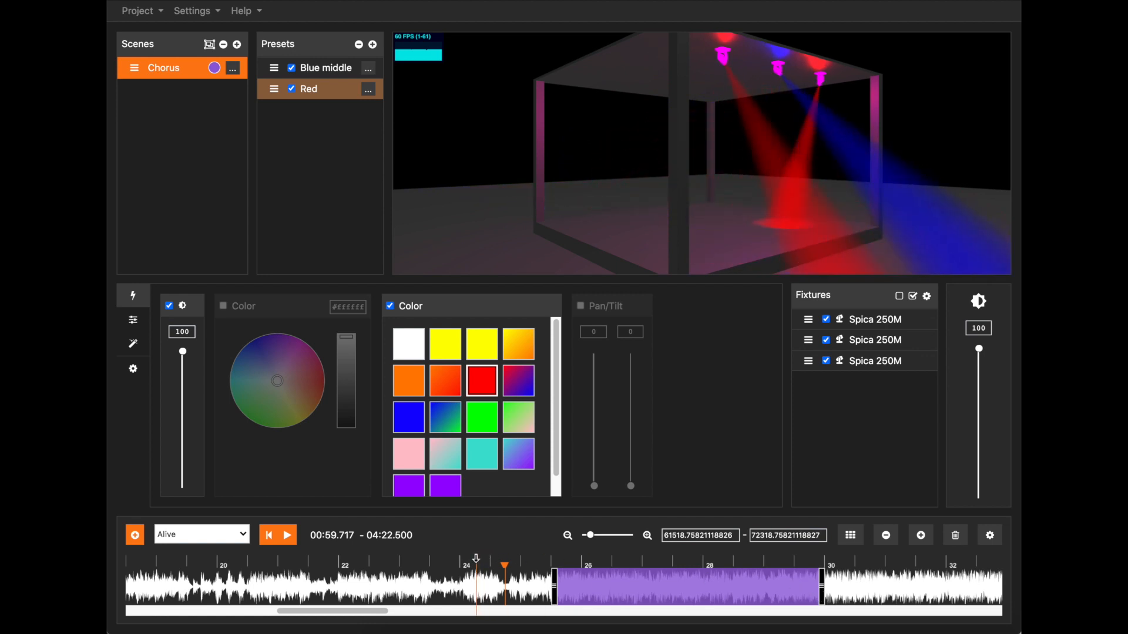
Step: Play the composition from about 00:58.5 into the Chorus region to check the lights against the music
click(478, 562)
click(457, 563)
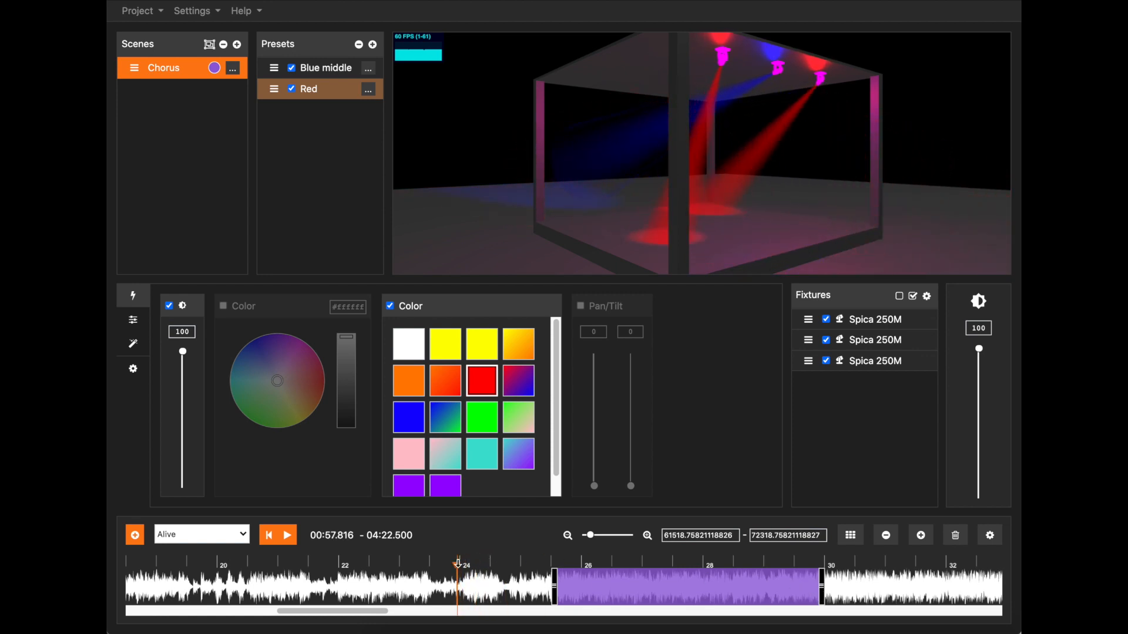
drag(767, 168, 710, 171)
scroll(660, 164, down, 10)
scroll(661, 164, up, 7)
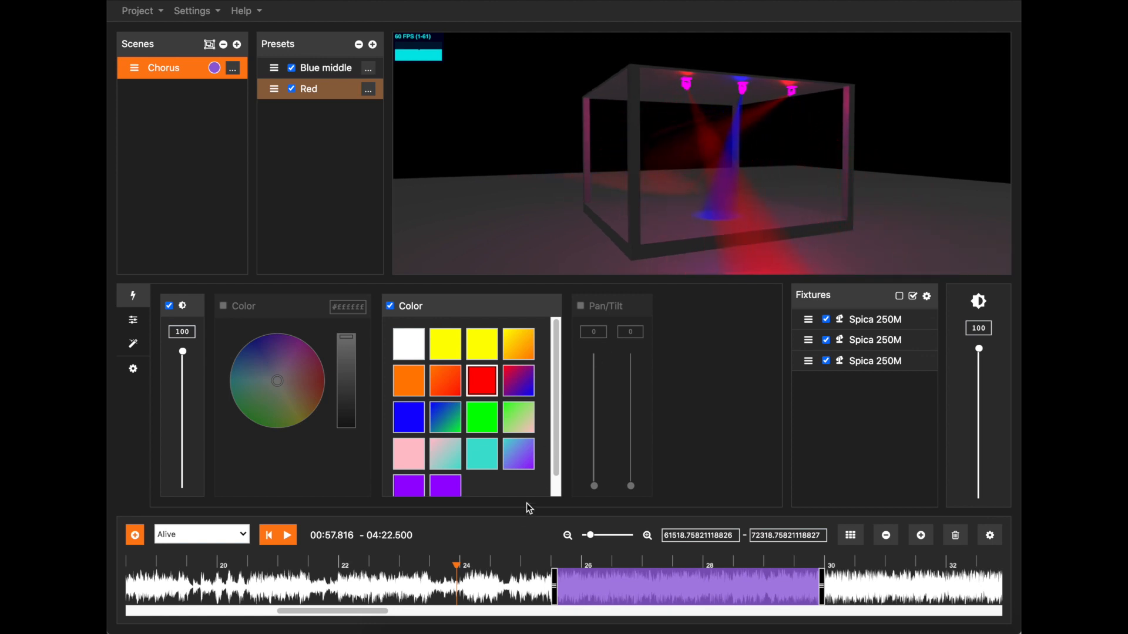
click(474, 563)
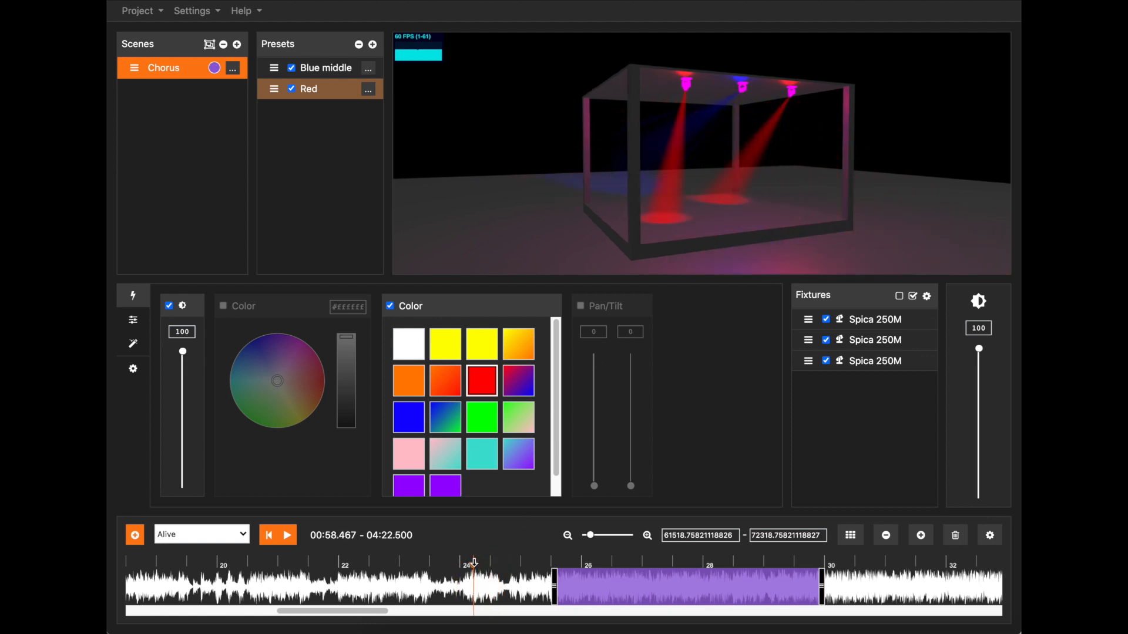
key(space)
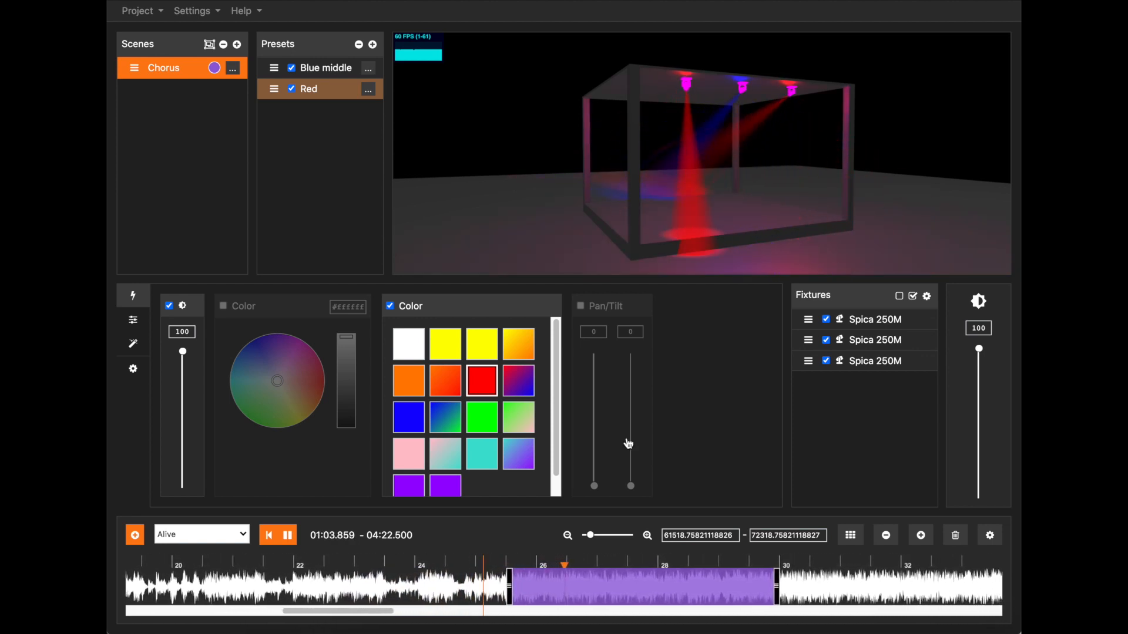
drag(957, 209, 796, 221)
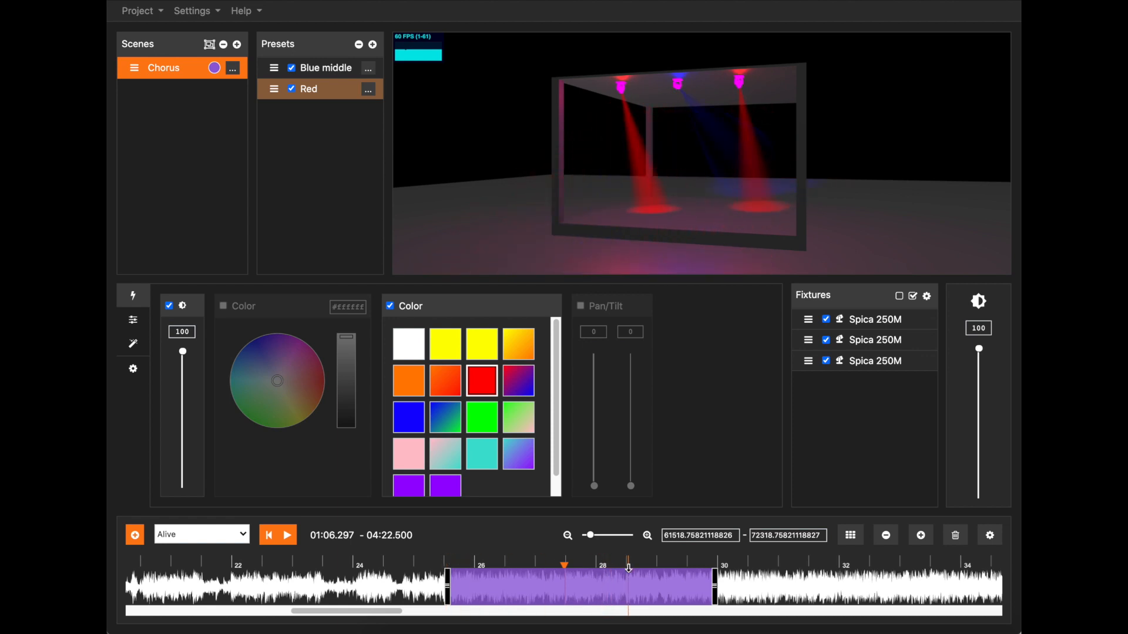
Step: Review the composition's grid settings without changing them
click(850, 536)
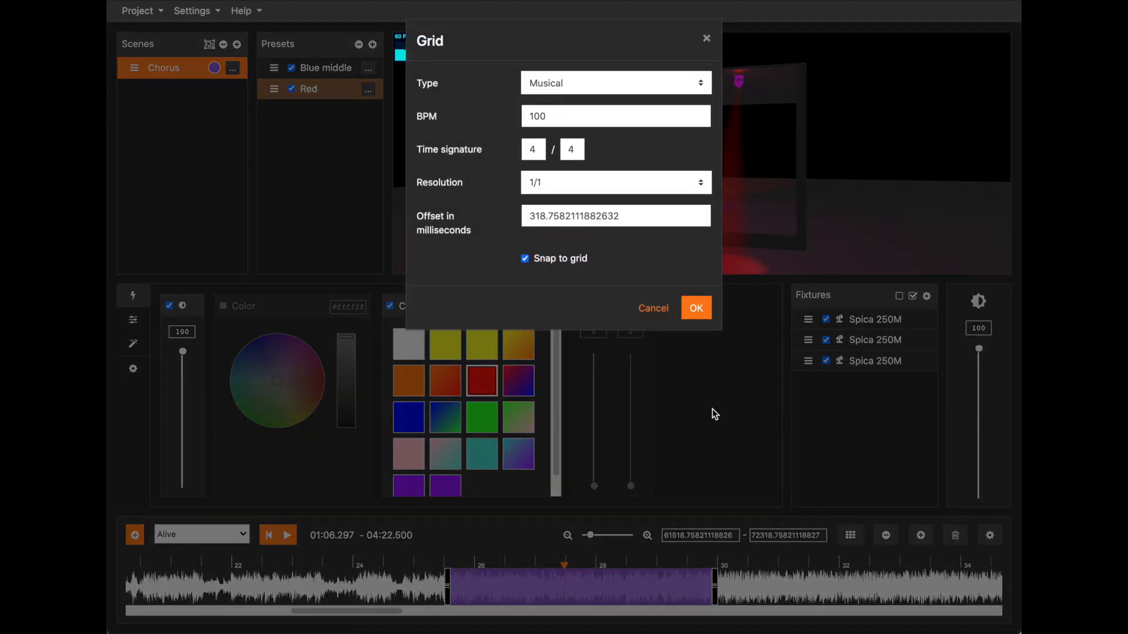
click(653, 309)
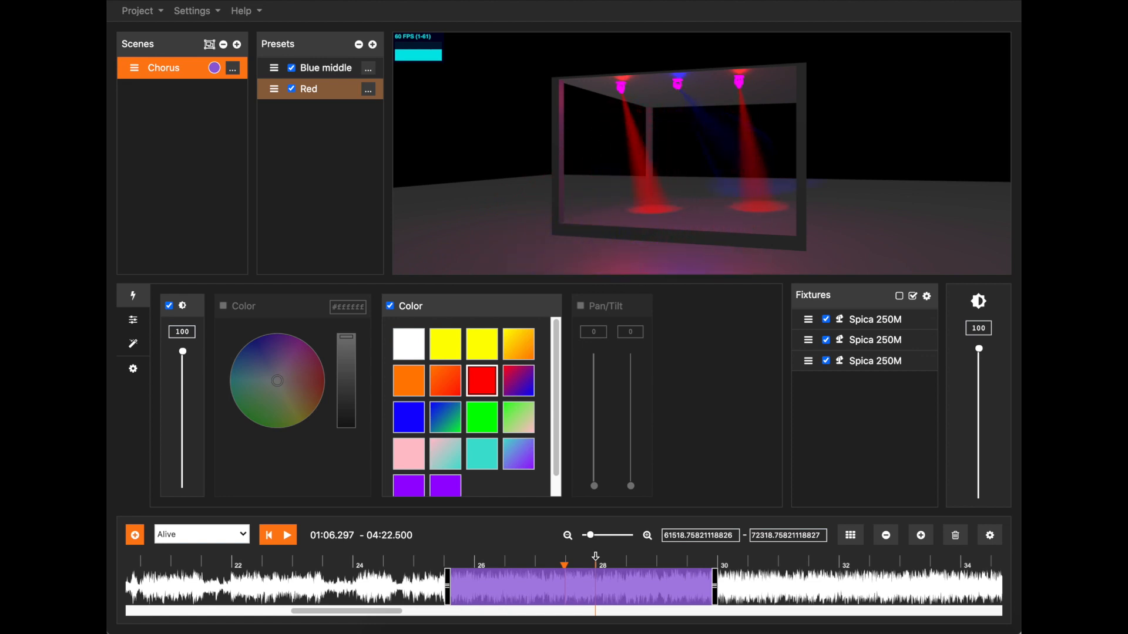
drag(628, 221, 725, 203)
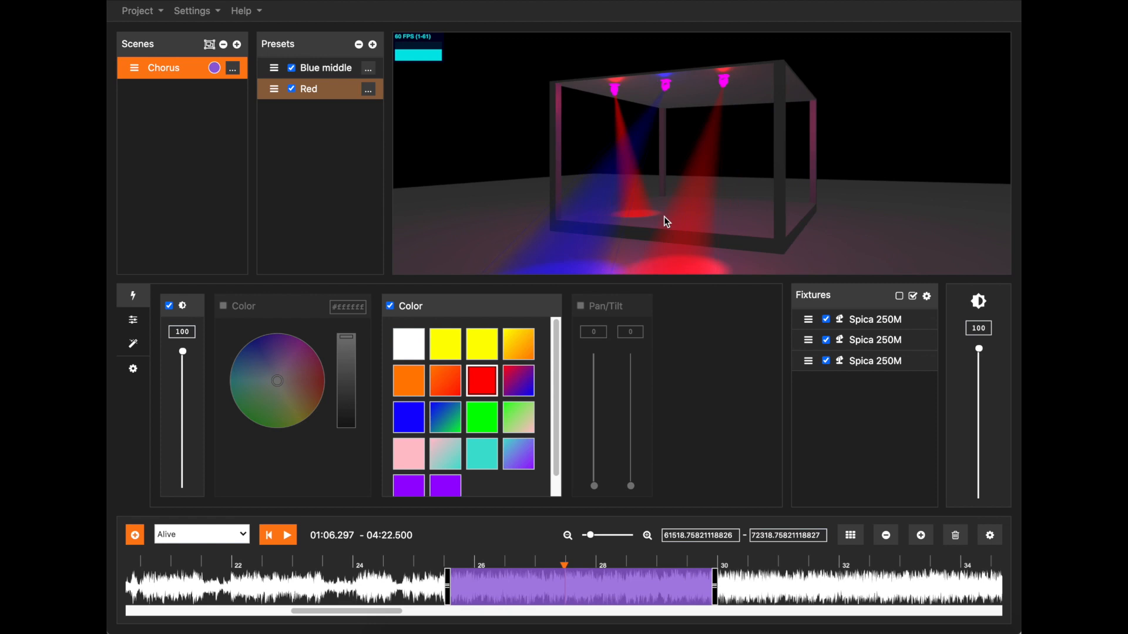
drag(664, 216, 704, 232)
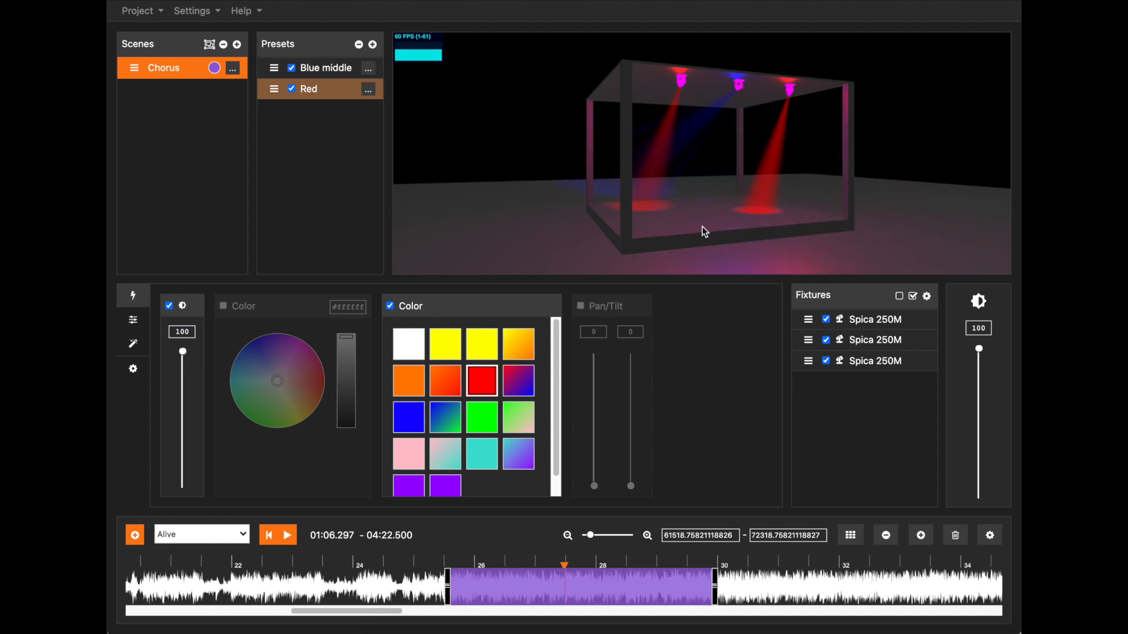
mouse_move(667, 217)
mouse_down()
mouse_move(685, 217)
mouse_move(673, 220)
mouse_up()
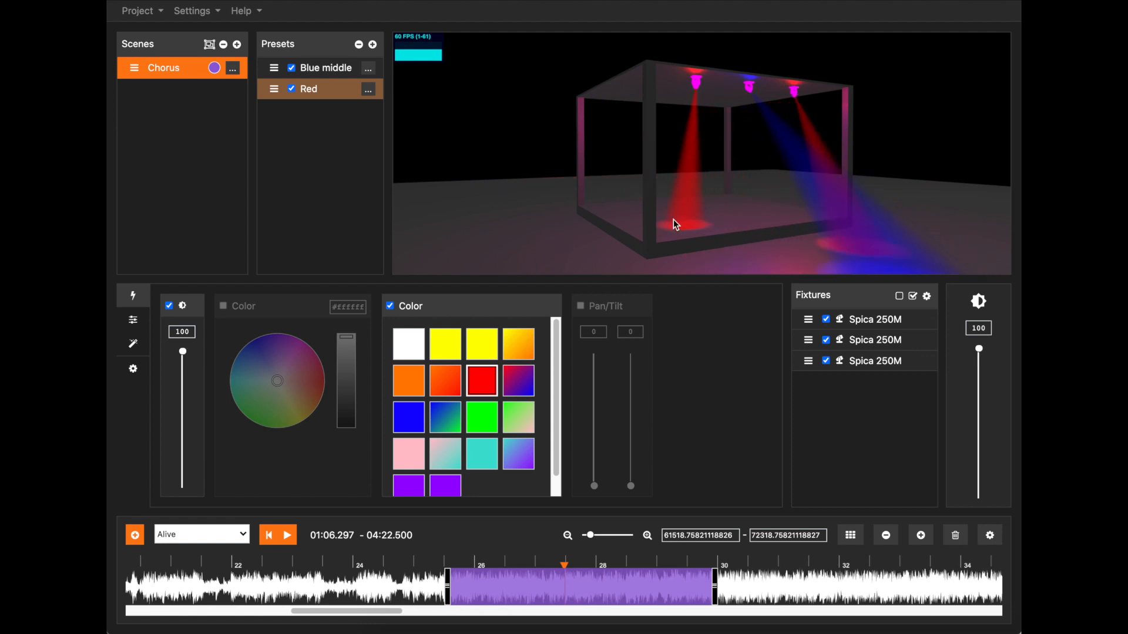